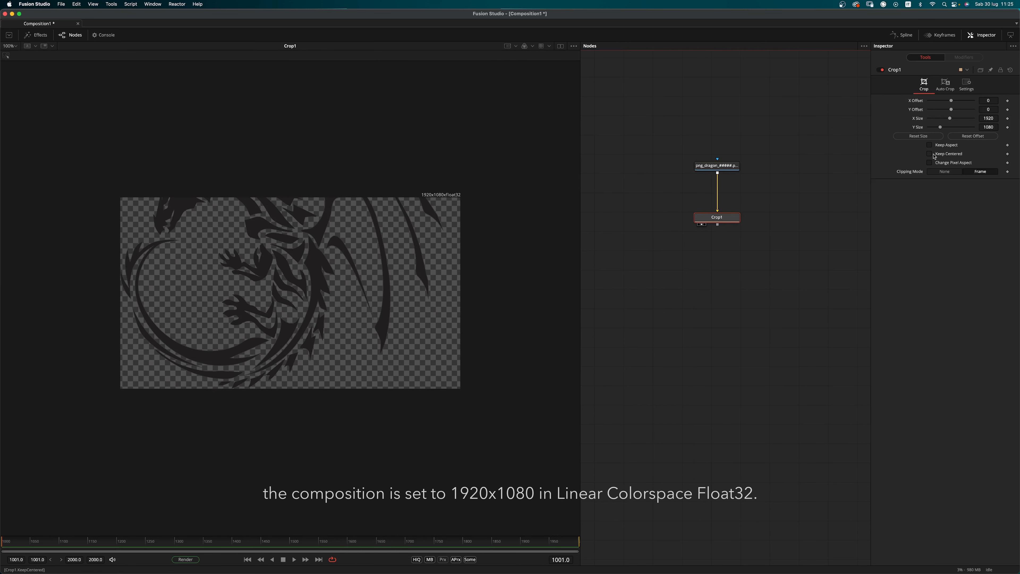
Centre Crop1's 1920x1080 frame on the dragon image using Keep Centered, leave that option off, and move the node lower.
left_click(941, 155)
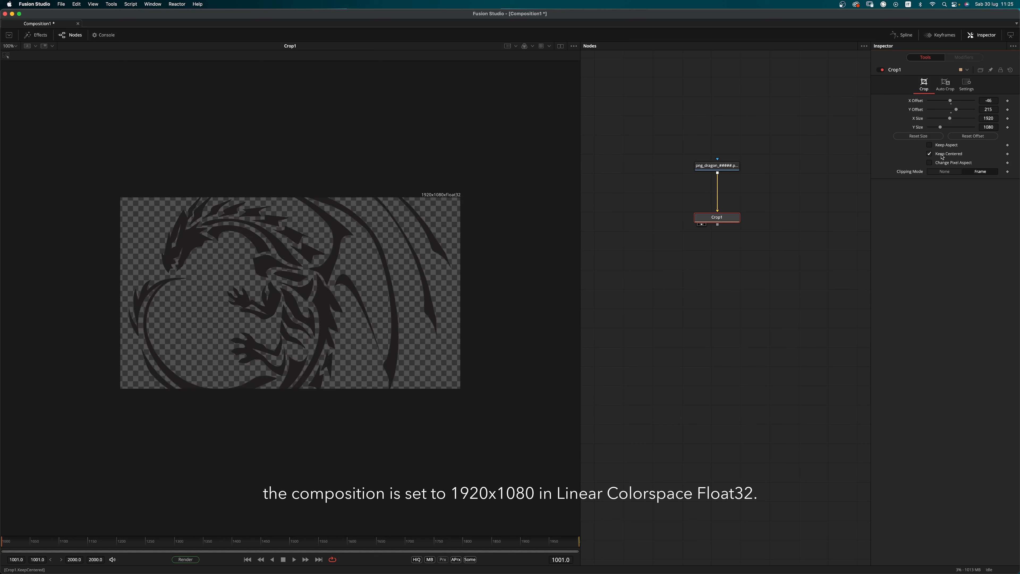
left_click(930, 155)
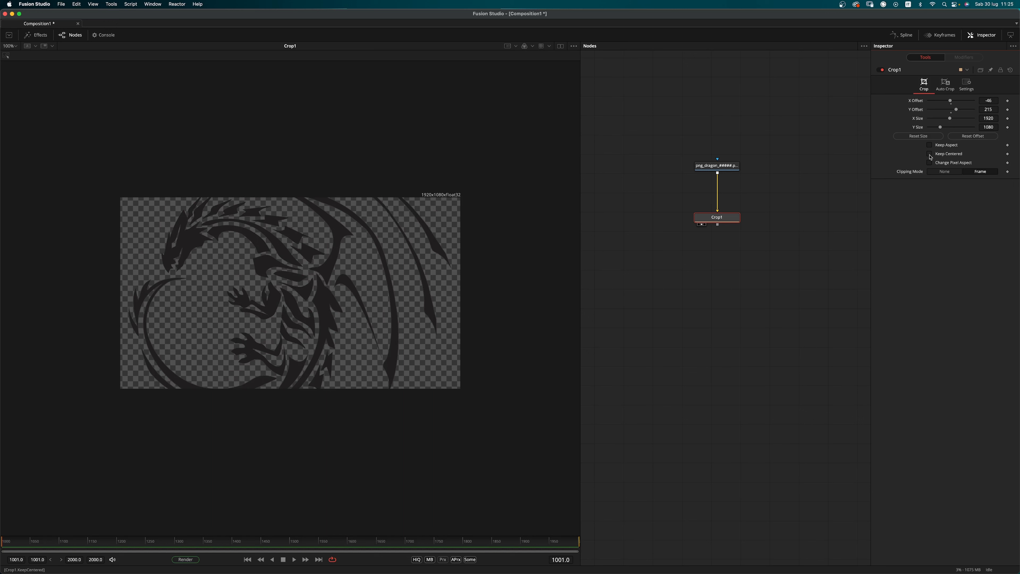
left_click_drag(719, 217, 719, 254)
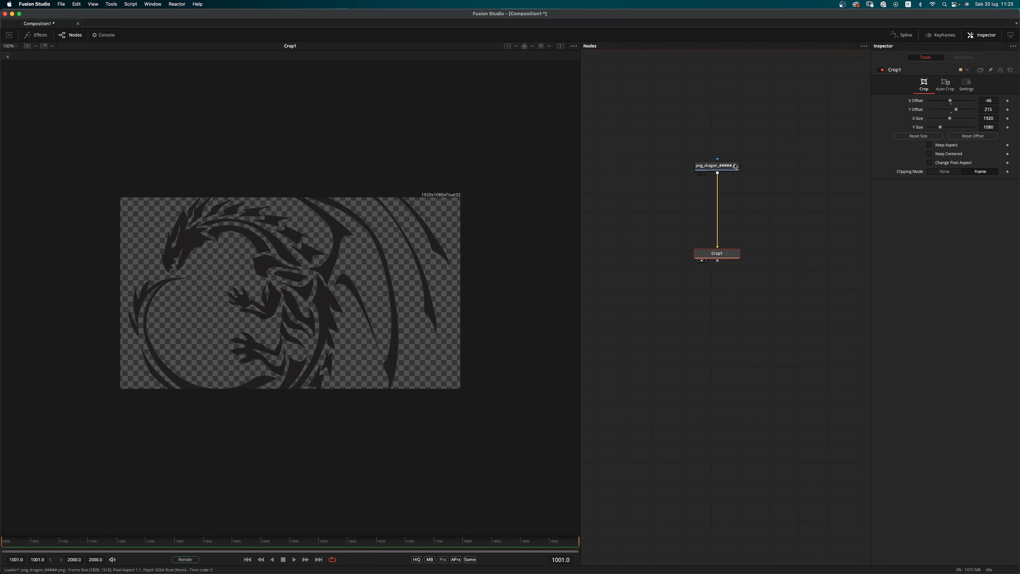
Set the composition's global end time to frame 1101.
left_click(95, 559)
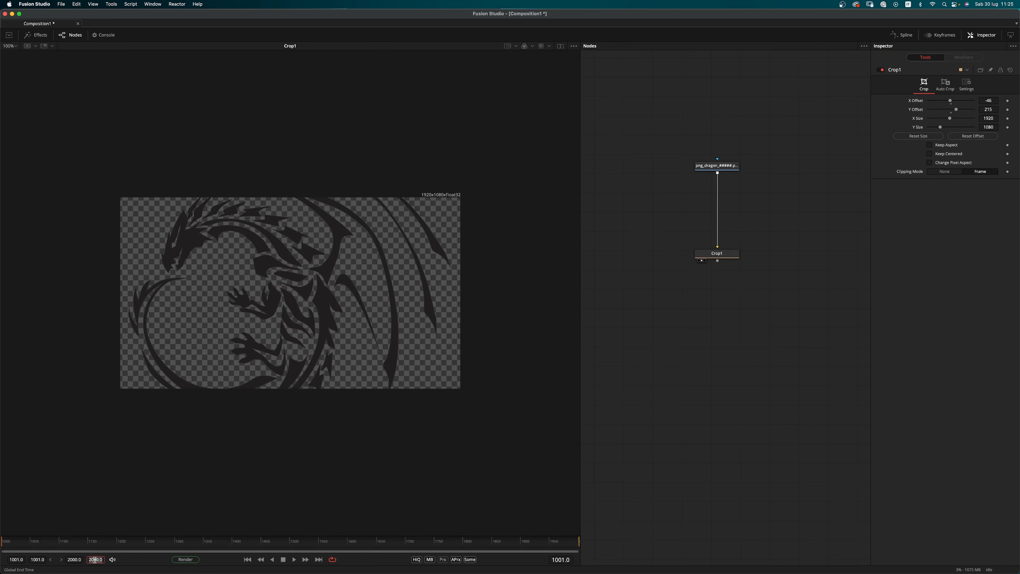
type("1101")
key("Return")
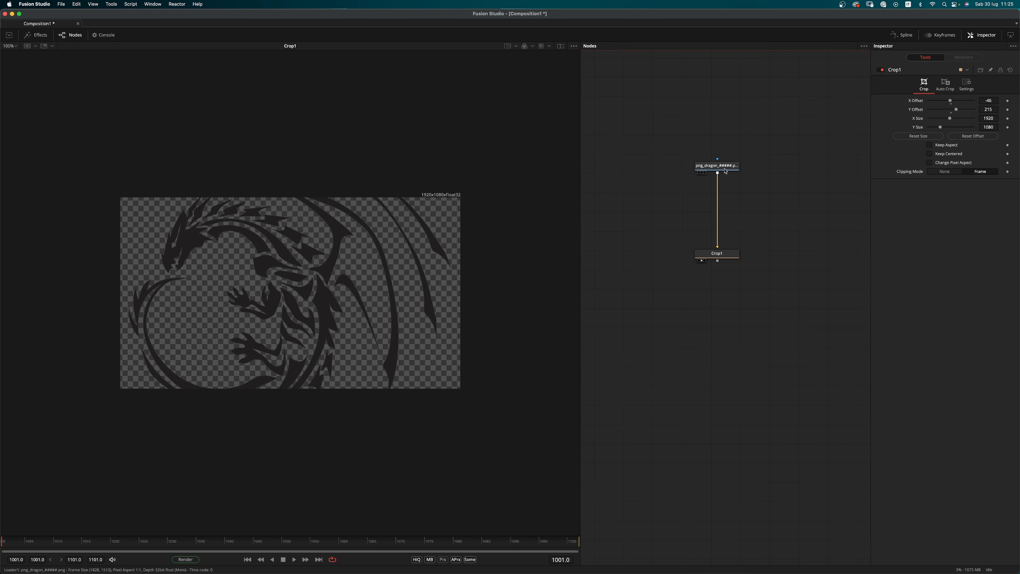
Insert a Transform node between the dragon image loader and Crop1, spaced evenly between the two nodes.
left_click(718, 165)
key("shift+space")
type("tra")
key("Down")
key("Down")
key("Down")
key("Return")
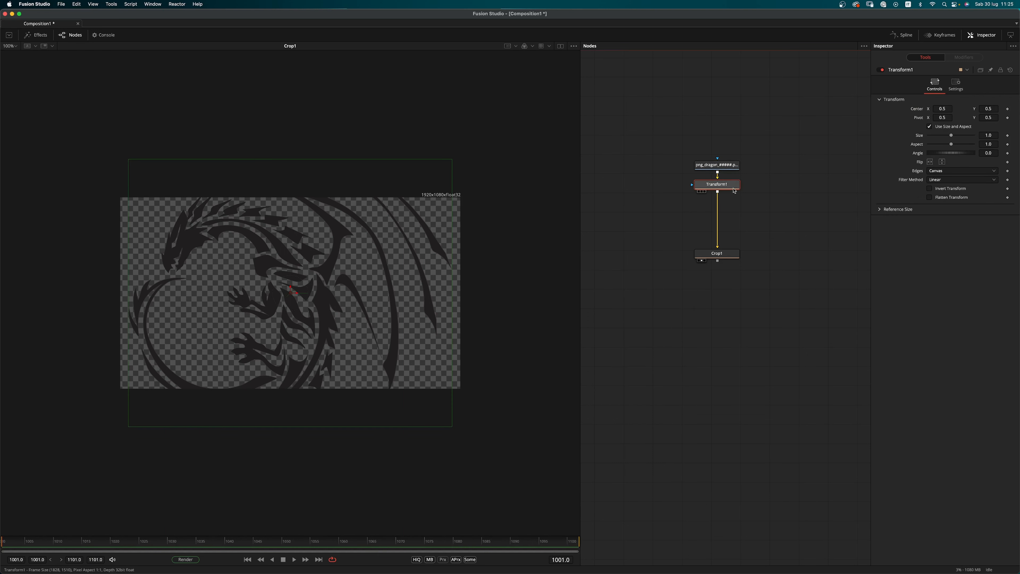
left_click_drag(737, 185, 736, 204)
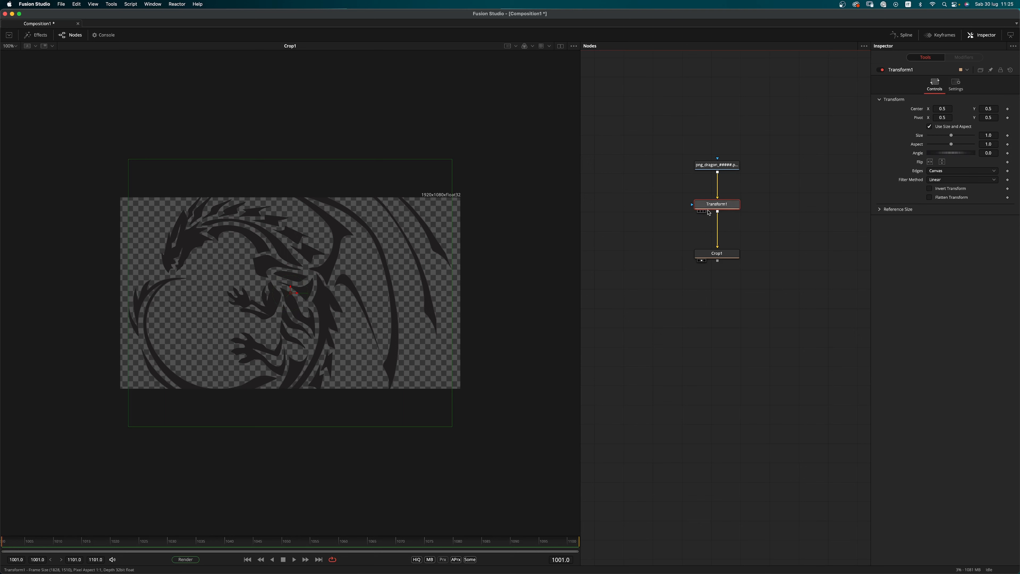
Animate Transform1's Size with keyframes, starting at about 0.458 and reaching about 0.506 at frame 1101.
left_click(1008, 136)
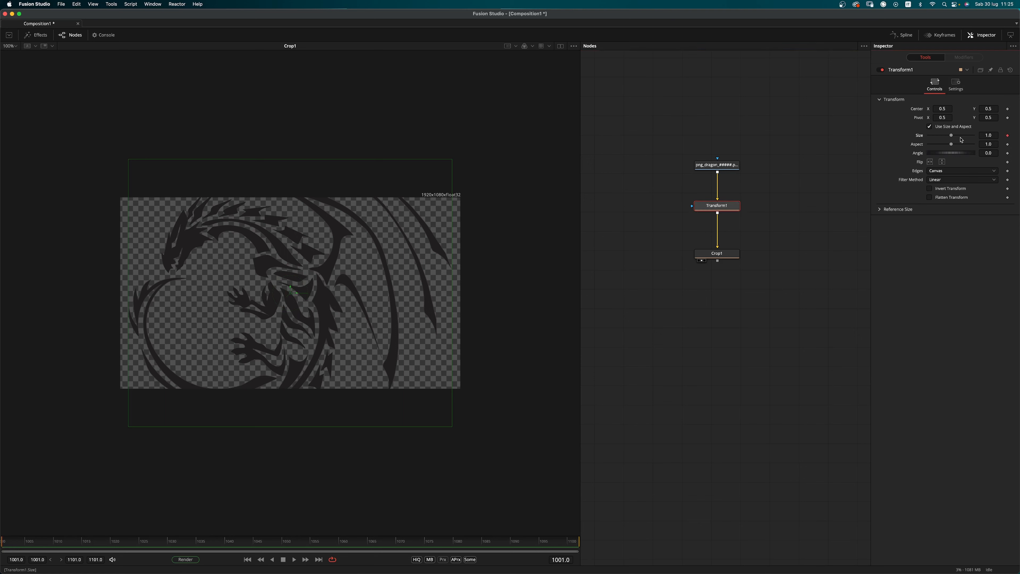
left_click_drag(951, 135, 827, 157)
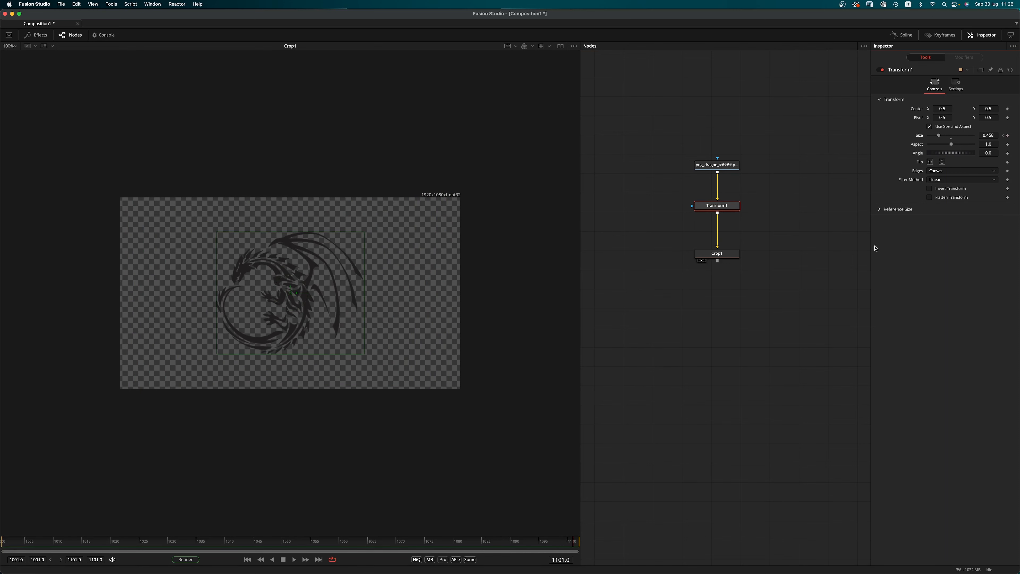
left_click_drag(938, 136, 947, 139)
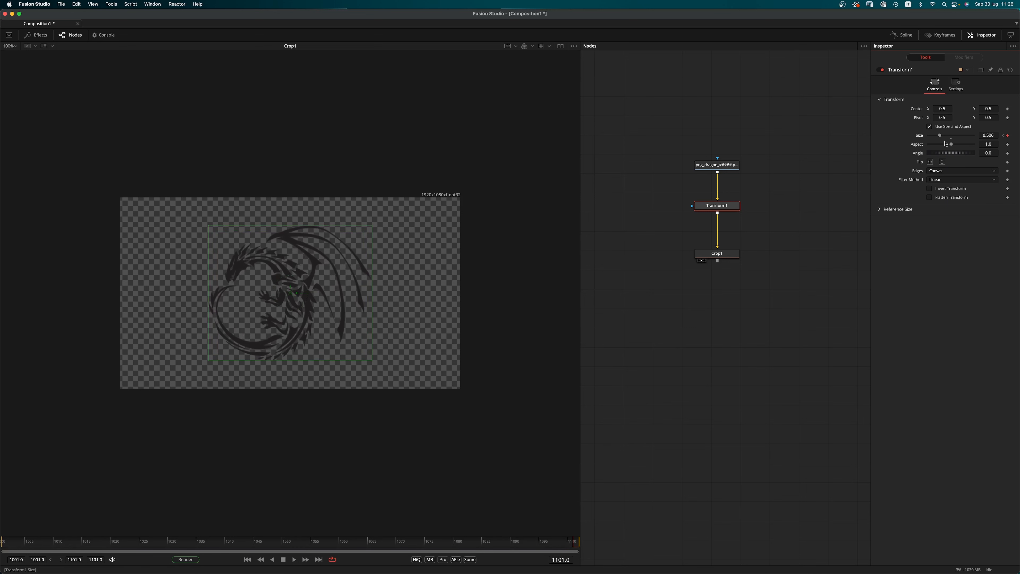
Smooth the Size animation's keyframes in the Spline editor and return to the node graph.
left_click(901, 34)
scroll(420, 476, "down", 1)
key("super+f")
scroll(226, 499, "down", 4)
left_click_drag(260, 532, 819, 416)
key("shift+s")
left_click(744, 304)
left_click(903, 35)
Add a Custom Tool node after Crop1 and place it below that node.
left_click(705, 243)
key("shift+space")
type("cust")
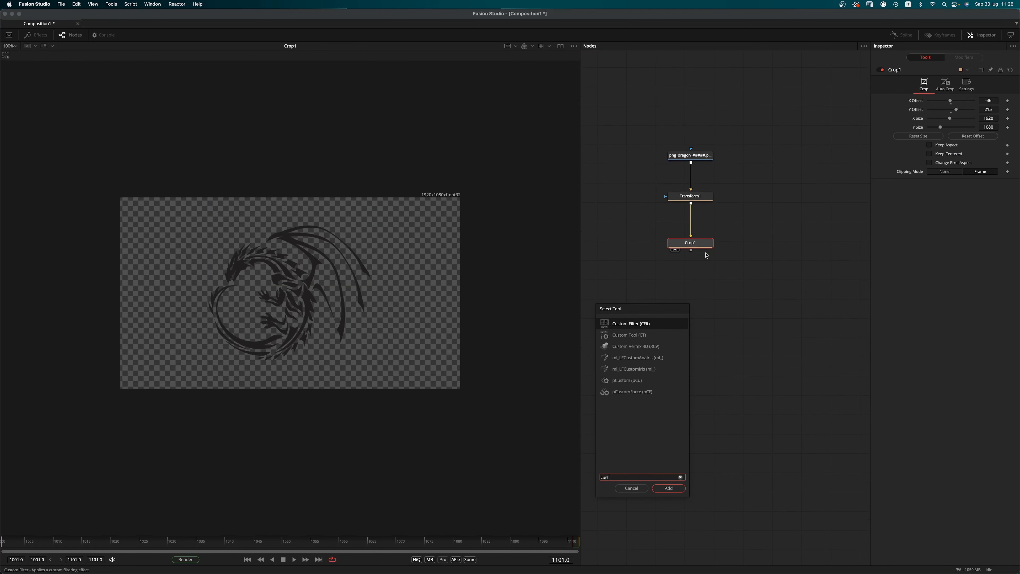
key("Return")
left_click_drag(699, 265, 698, 288)
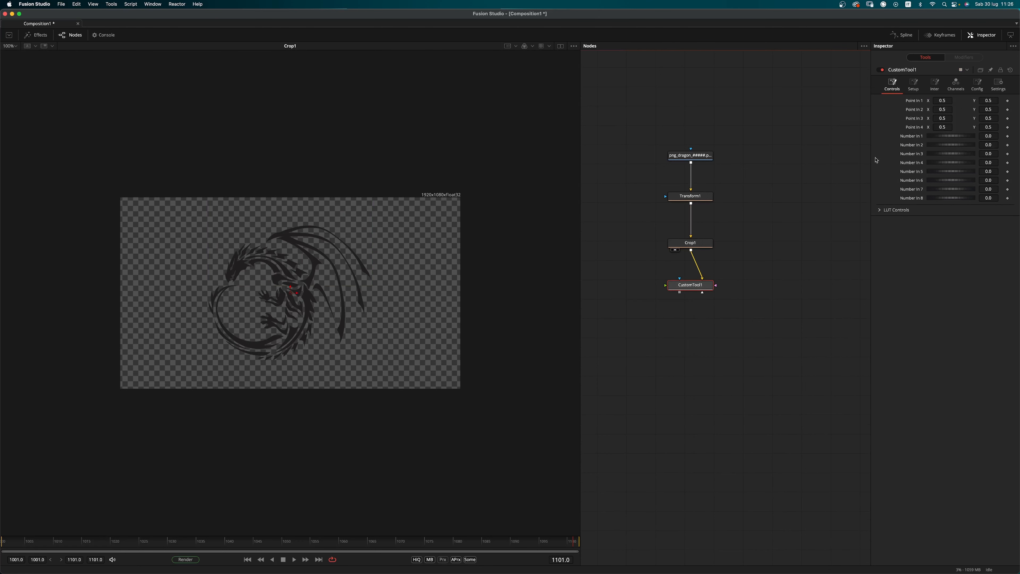
Set CustomTool1's Red, Green and Blue channel expressions to 1*a1 and show the node in the viewer.
left_click(956, 84)
left_click(960, 107)
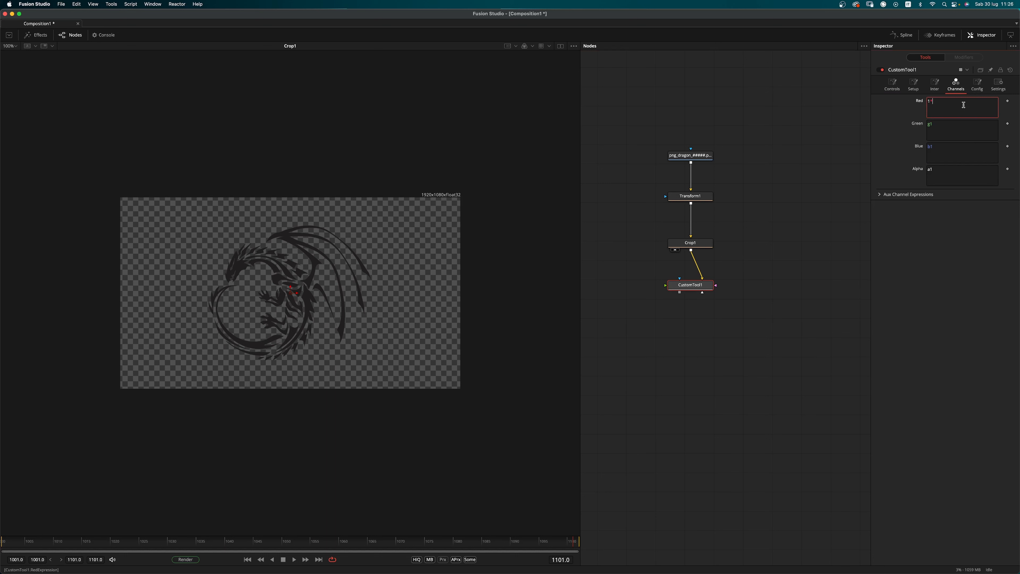
double_click(952, 103)
mouse_move(932, 101)
left_mouse_down()
mouse_move(920, 104)
mouse_move(949, 103)
left_mouse_up()
left_click(956, 127)
key("super+a")
type("1*a1")
left_click(956, 150)
key("super+a")
type("1*a1")
left_click(899, 269)
key("1")
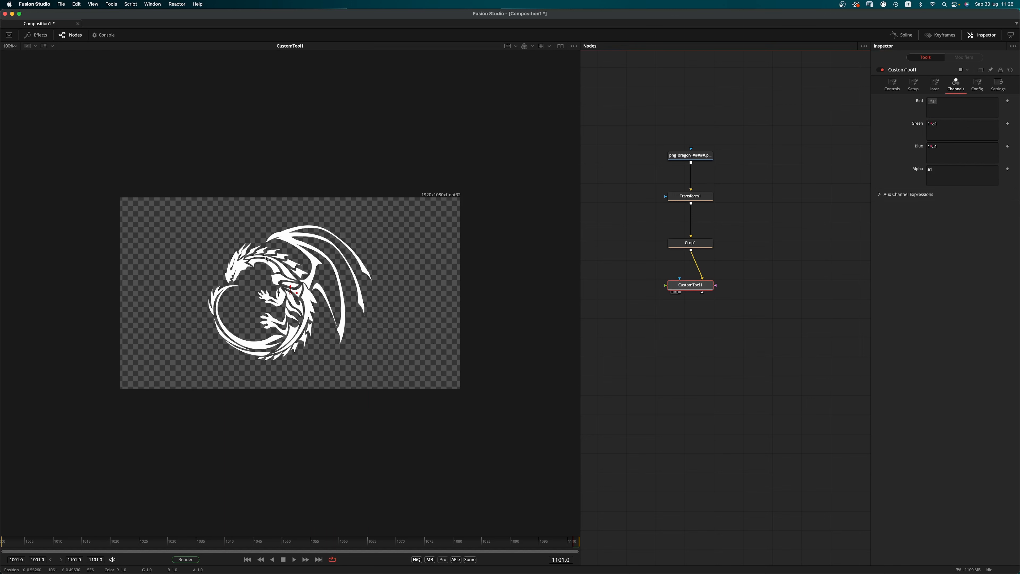
Add an unconnected Fast Noise node beside the dragon branch and show it in the viewer.
left_click(725, 351)
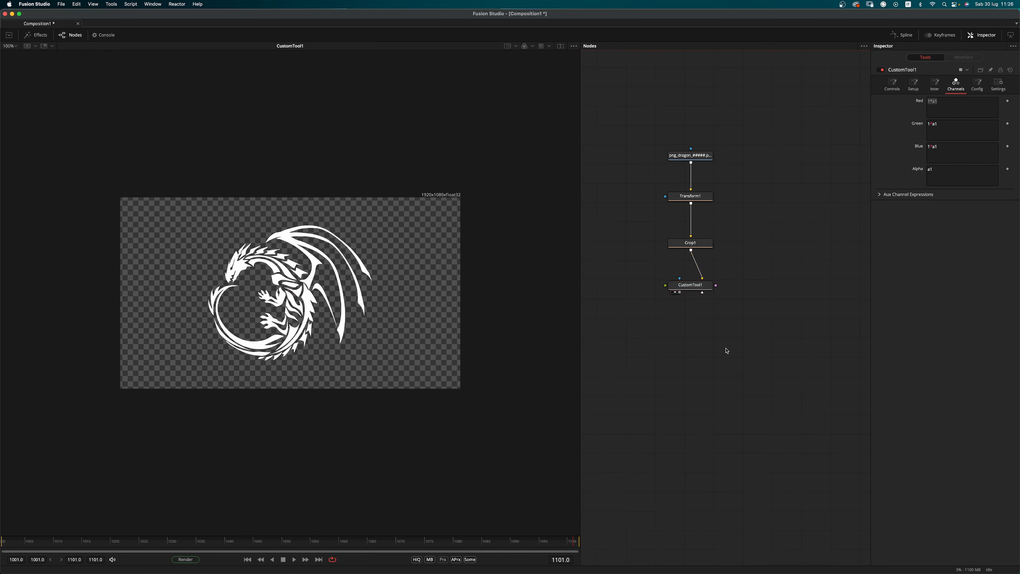
scroll(731, 374, "down", 3)
key("shift+space")
type("cust")
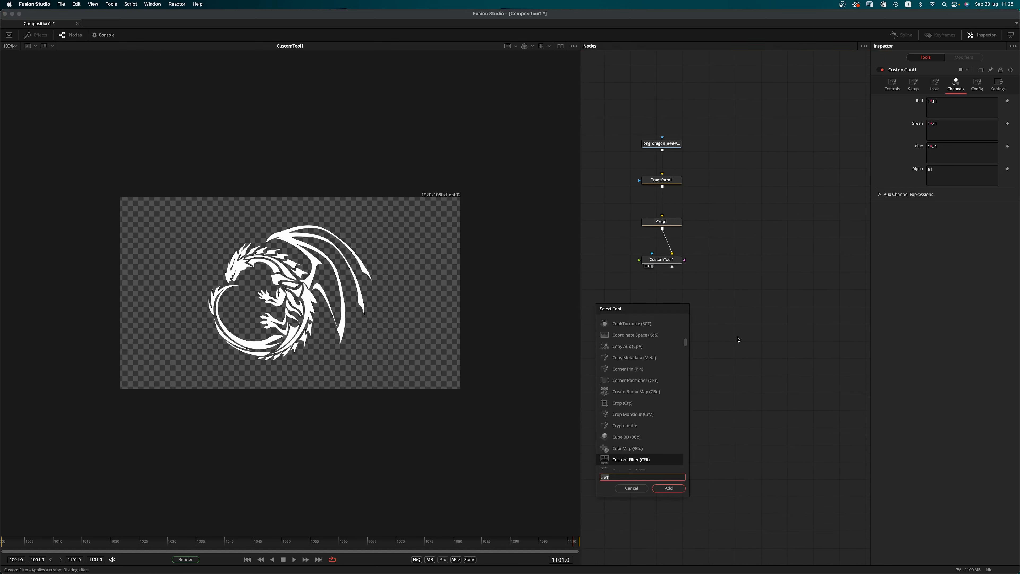
key("BackSpace")
key("BackSpace")
key("BackSpace")
key("BackSpace")
type("fgast")
key("BackSpace")
key("BackSpace")
key("BackSpace")
key("BackSpace")
type("ast")
key("Down")
key("Return")
left_click_drag(738, 333, 547, 292)
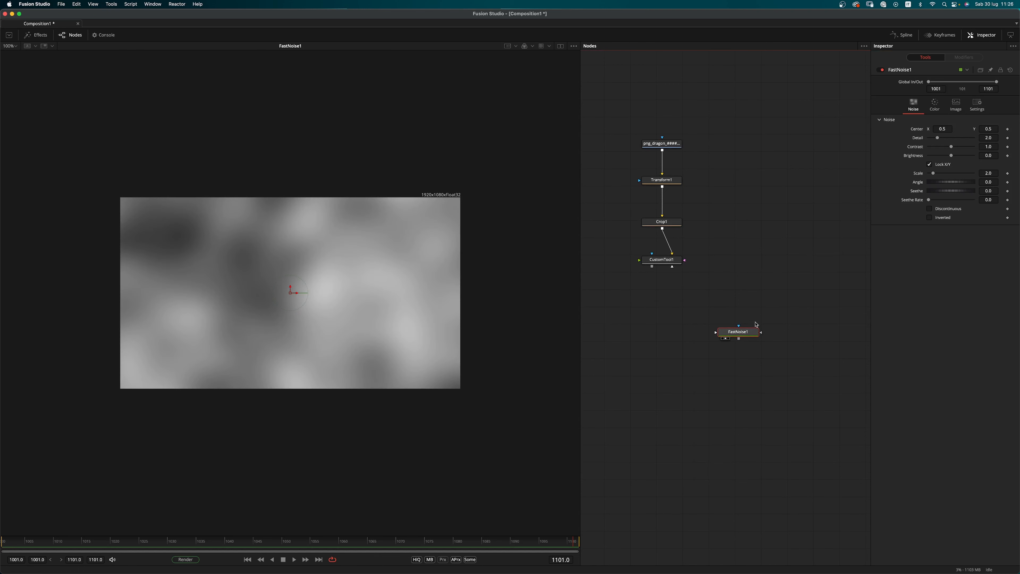
left_click_drag(754, 331, 786, 346)
Set FastNoise1's Scale to 18 and Detail to 10.
left_click(996, 173)
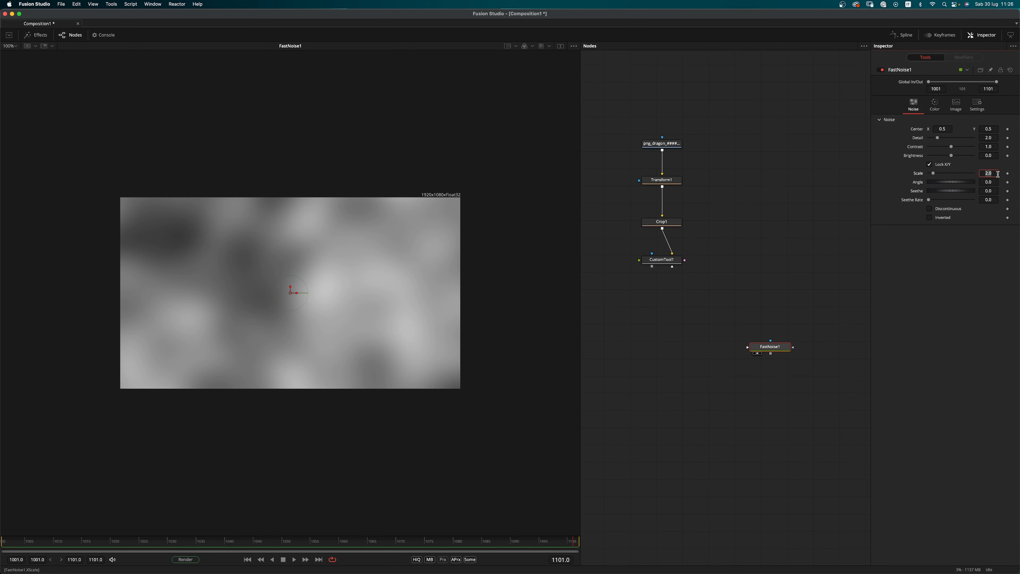
key("Tab")
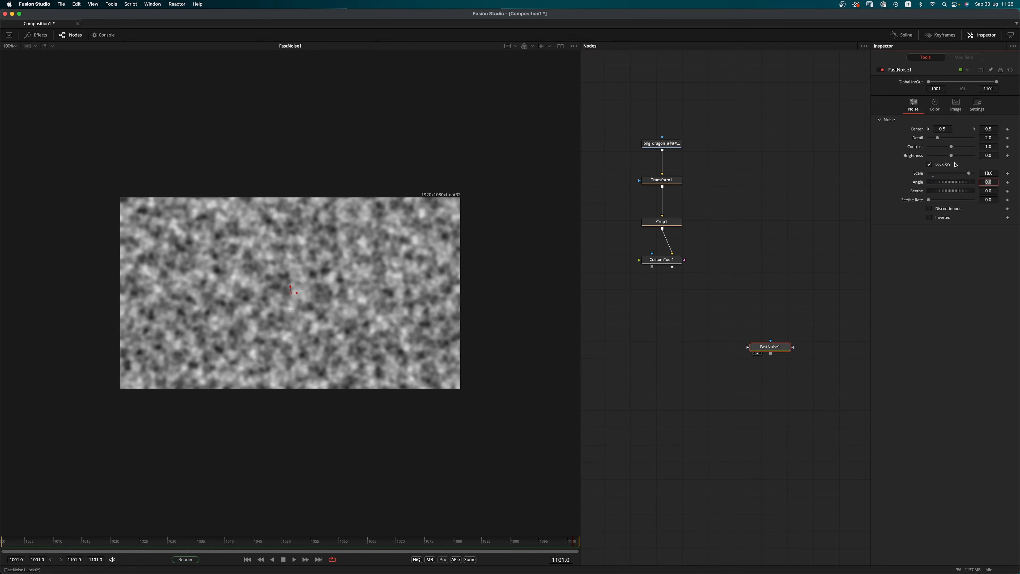
left_click_drag(940, 136, 1019, 137)
Animate FastNoise1's Center with the expression Point(0.5, math.rad(time/2)) and play back the moving noise.
right_click(919, 131)
left_click(933, 215)
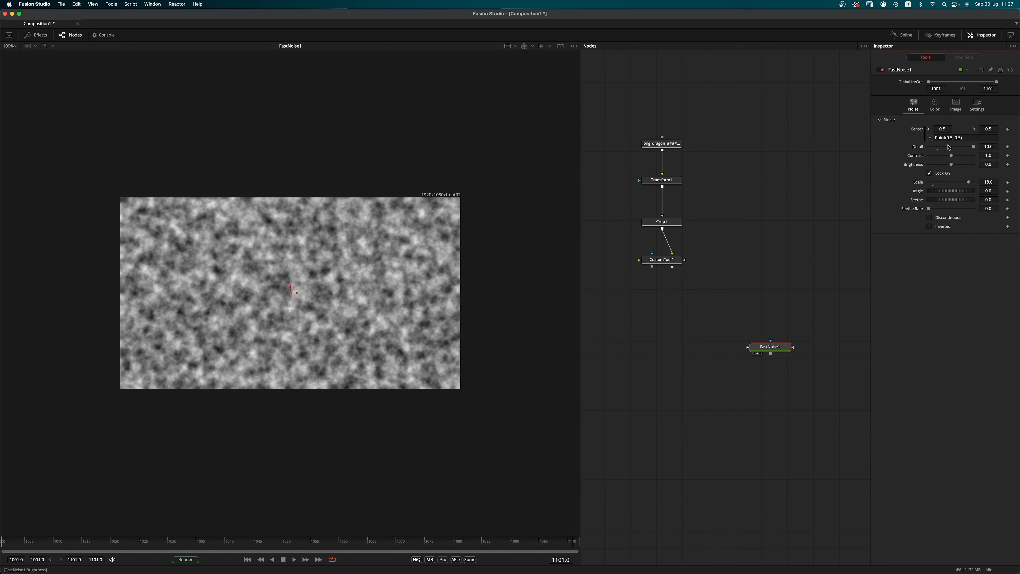
left_click(955, 137)
key("Return")
key("space")
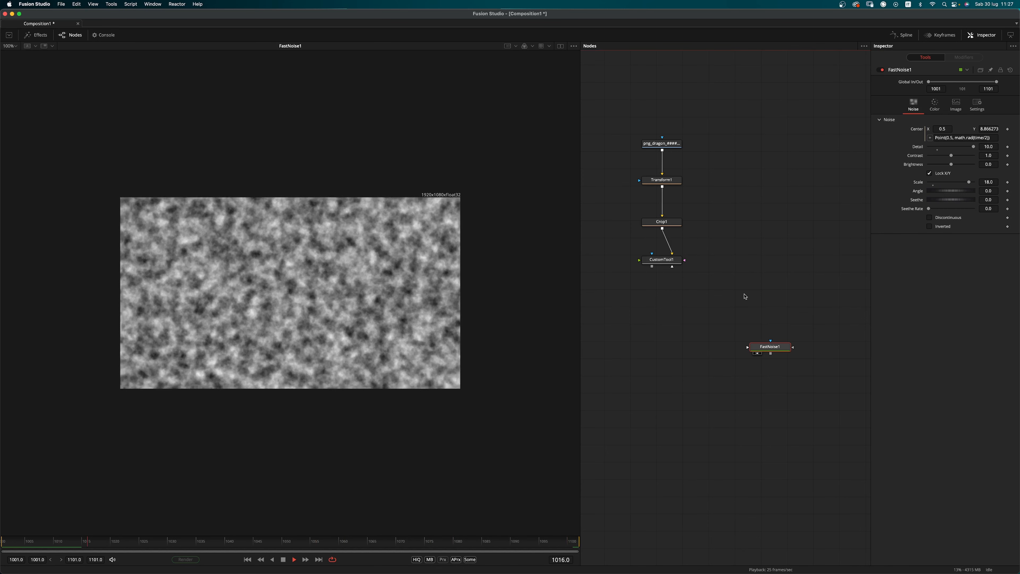
key("space")
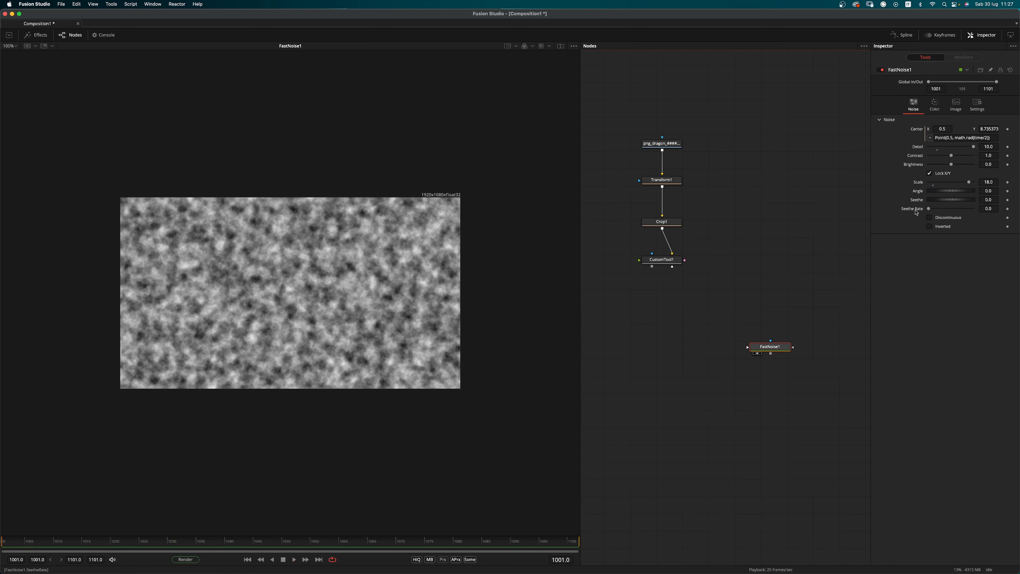
Set FastNoise1's Seethe Rate to 0.2 and start playback to preview it.
left_click(994, 209)
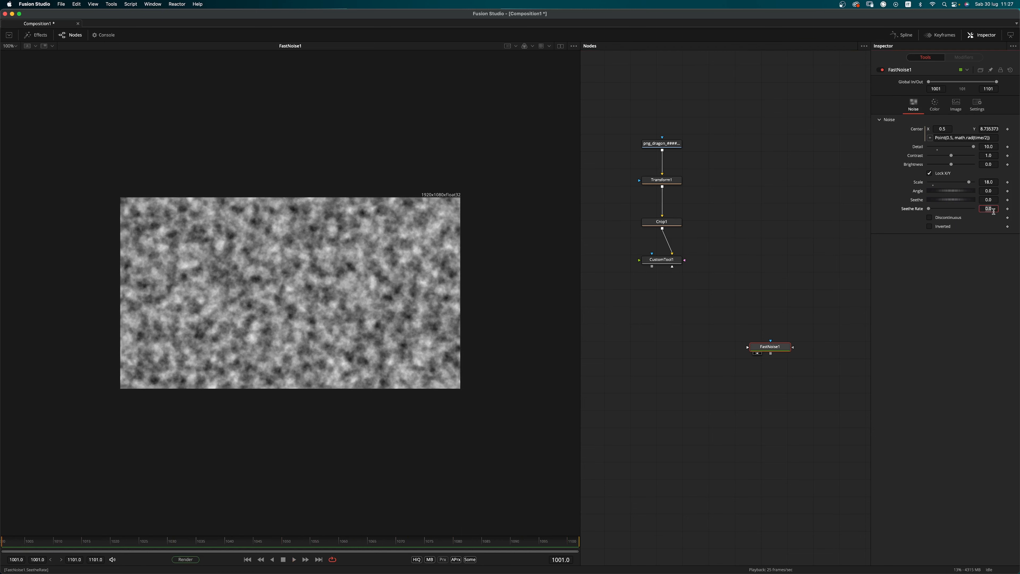
type(".2")
key("Return")
key("space")
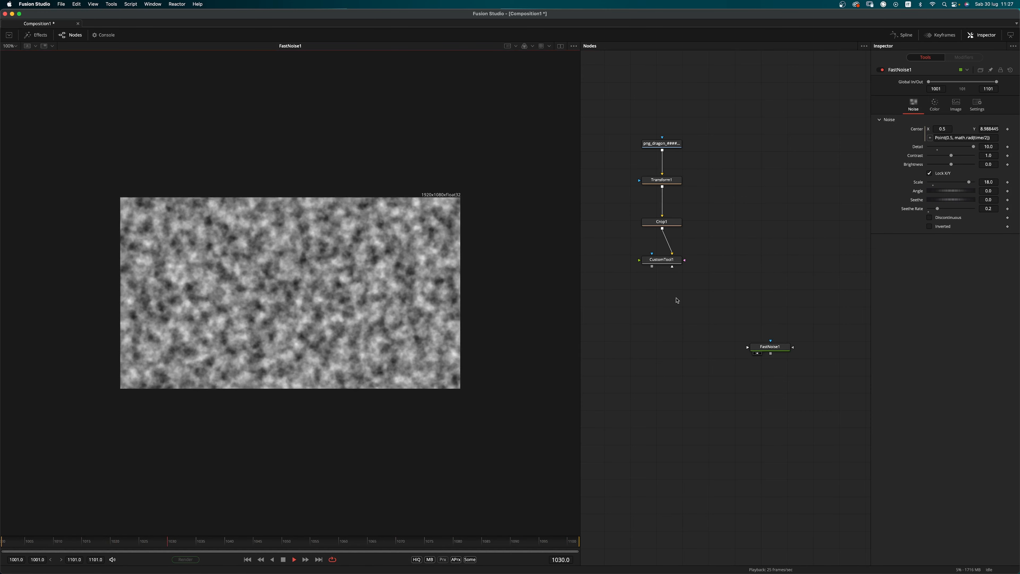
Enable Discontinuous and Inverted on FastNoise1, fit the image to the viewer and stop playback.
left_click(931, 218)
left_click(930, 227)
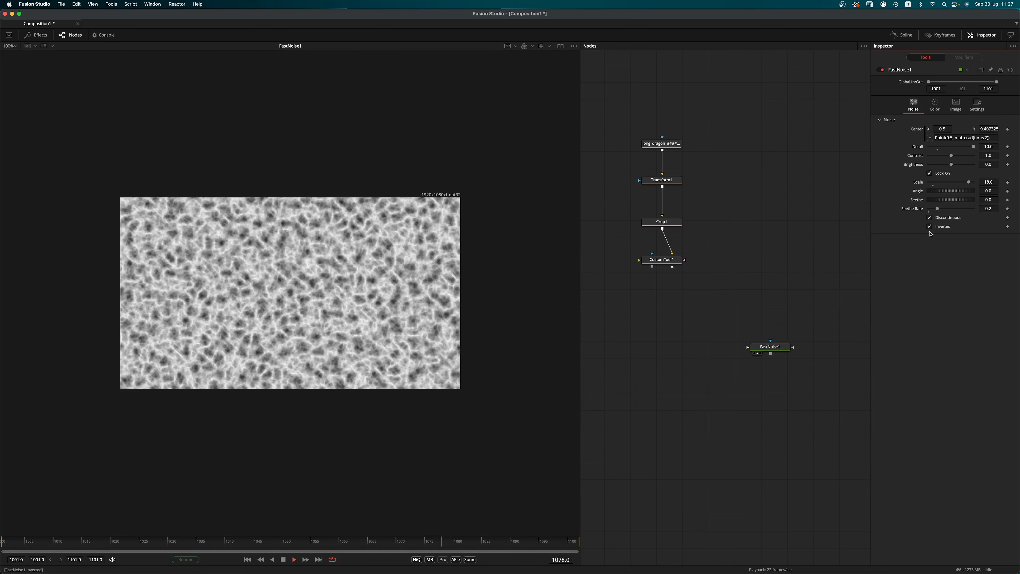
left_click(435, 278)
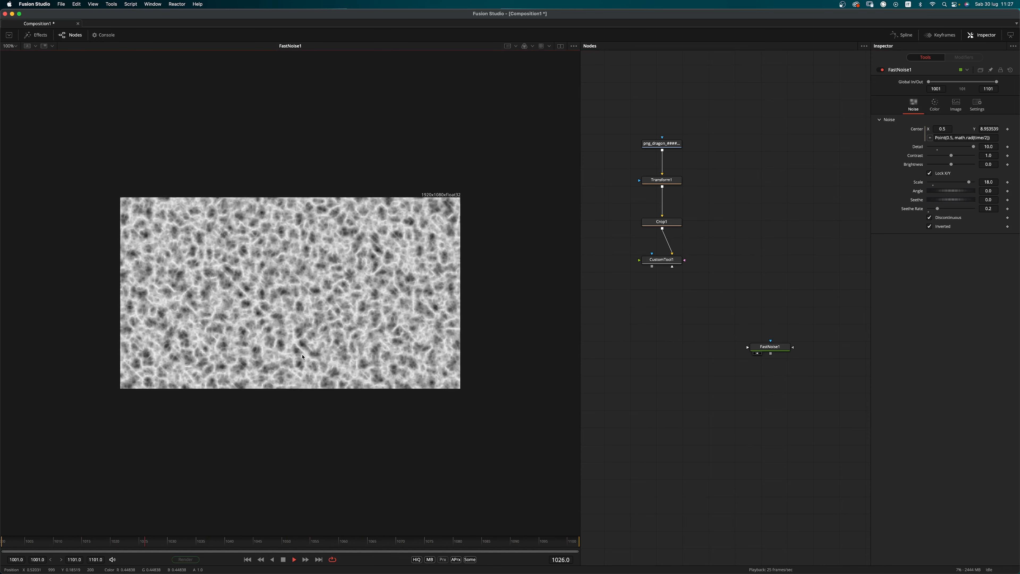
key("super+f")
key("space")
Add a Displace node after CustomTool1 and connect FastNoise1 to it as the displacement source.
left_click_drag(770, 347, 800, 342)
left_click_drag(660, 260, 554, 288)
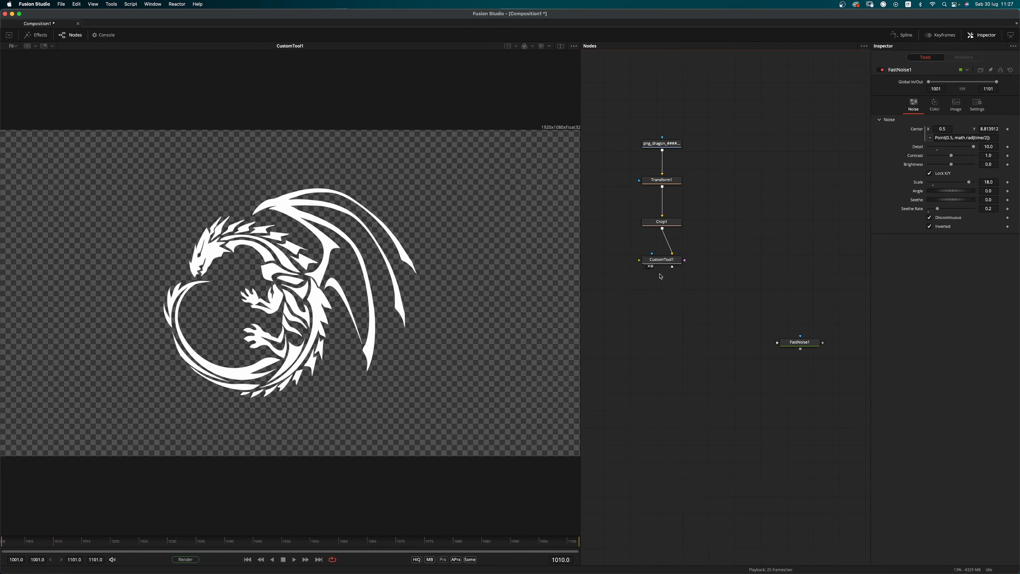
left_click(659, 261)
key("shift+space")
type("disp")
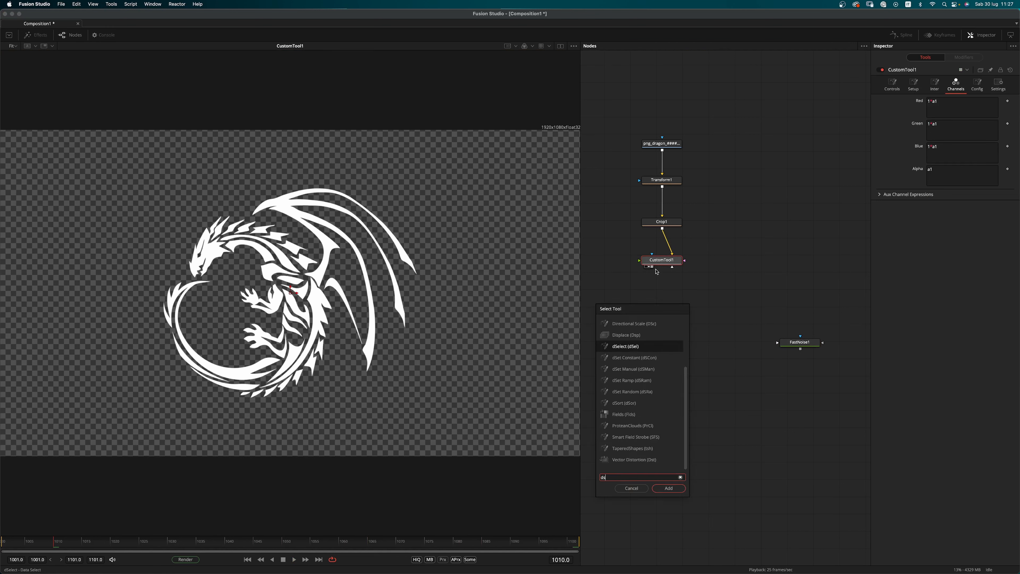
key("Return")
left_click_drag(663, 277, 664, 342)
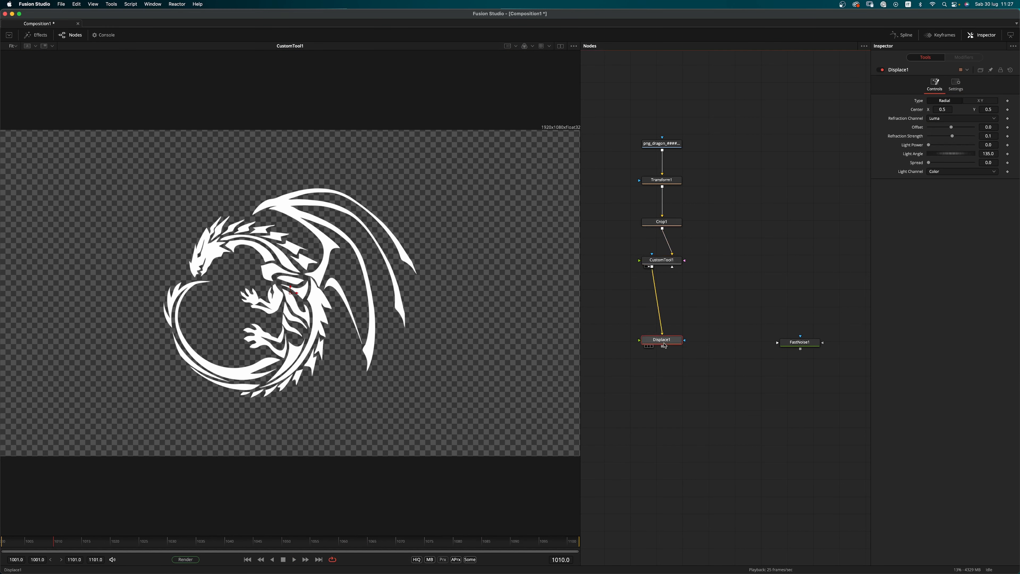
left_click_drag(800, 349, 655, 346)
Insert a Create Bump Map node between FastNoise1 and Displace1, and open its Height Scale for editing.
key("shift+space")
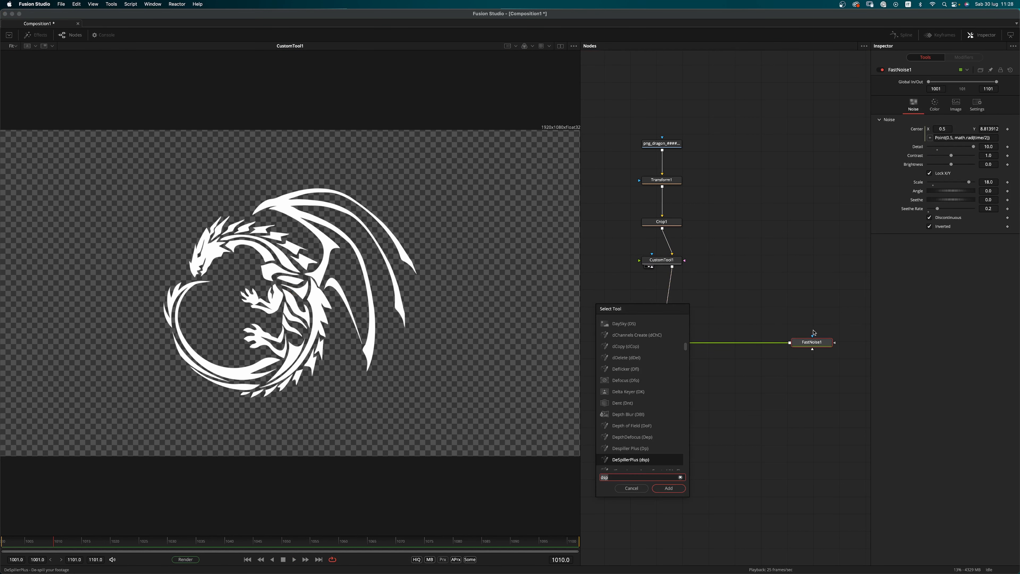
type("c")
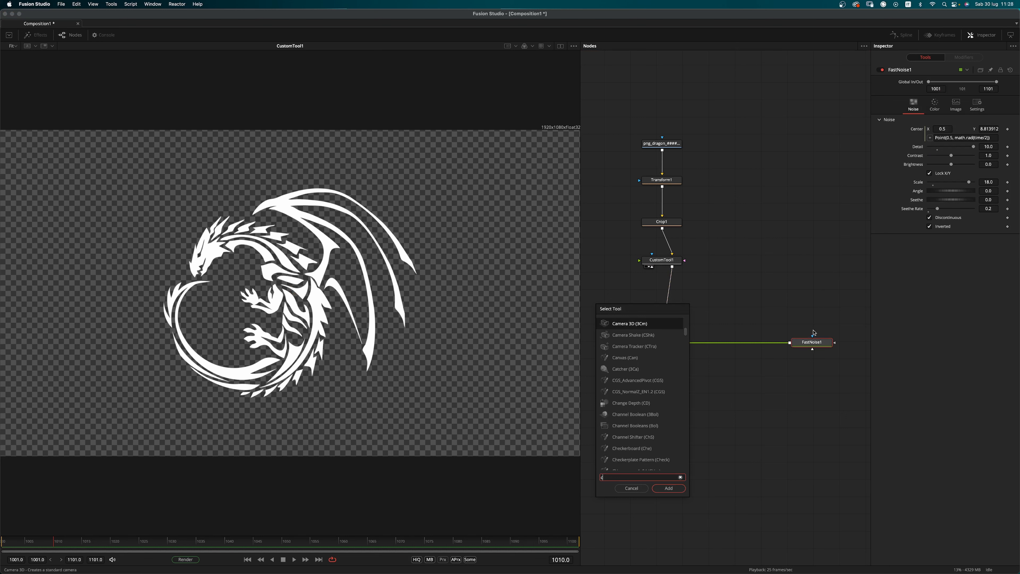
type("re")
key("Return")
left_click_drag(759, 345, 746, 344)
double_click(990, 137)
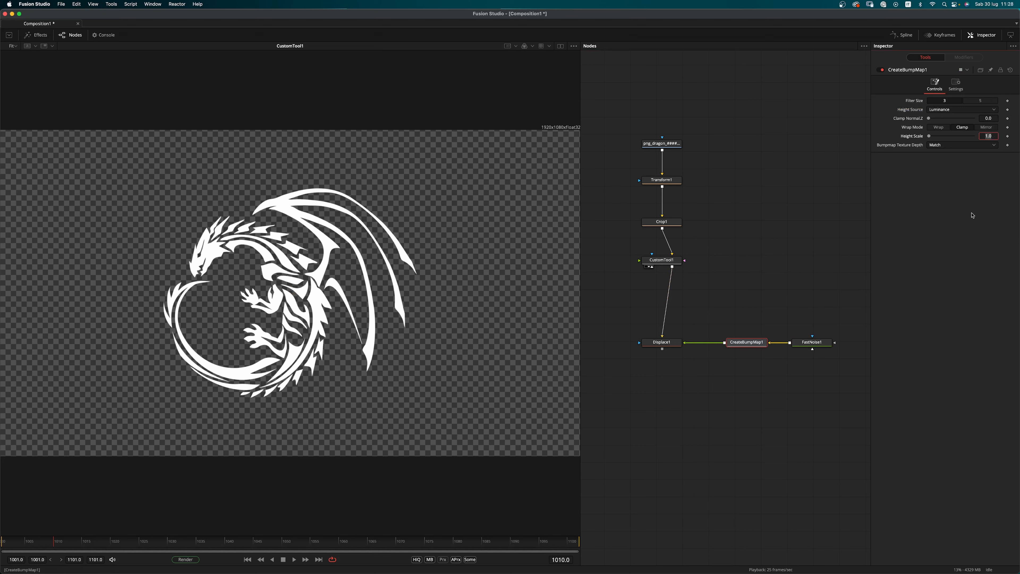
Switch Displace1's Type to XY and set both X Offset and Y Offset to -0.5.
left_click(662, 342)
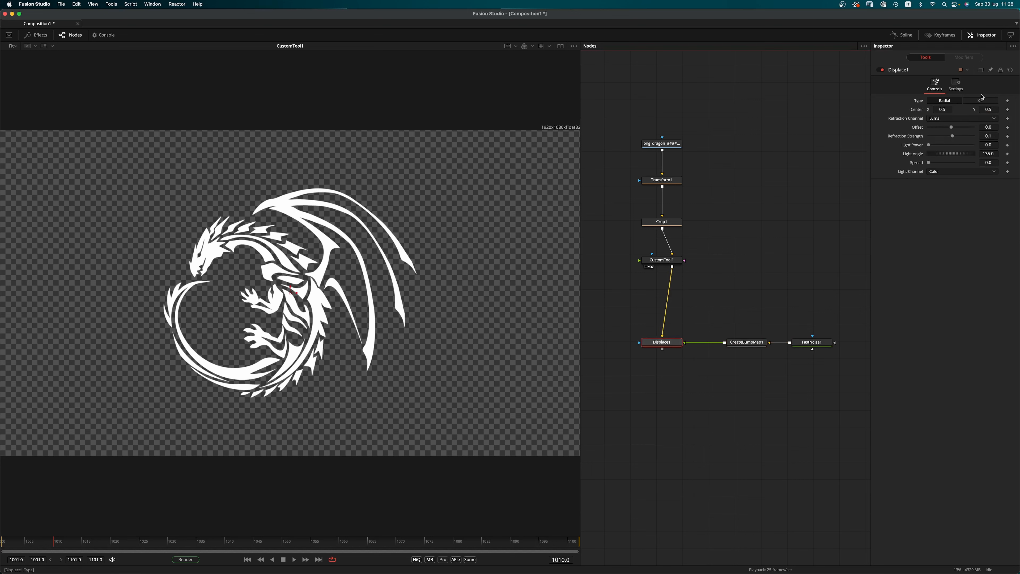
left_click(980, 102)
left_click_drag(952, 119, 929, 145)
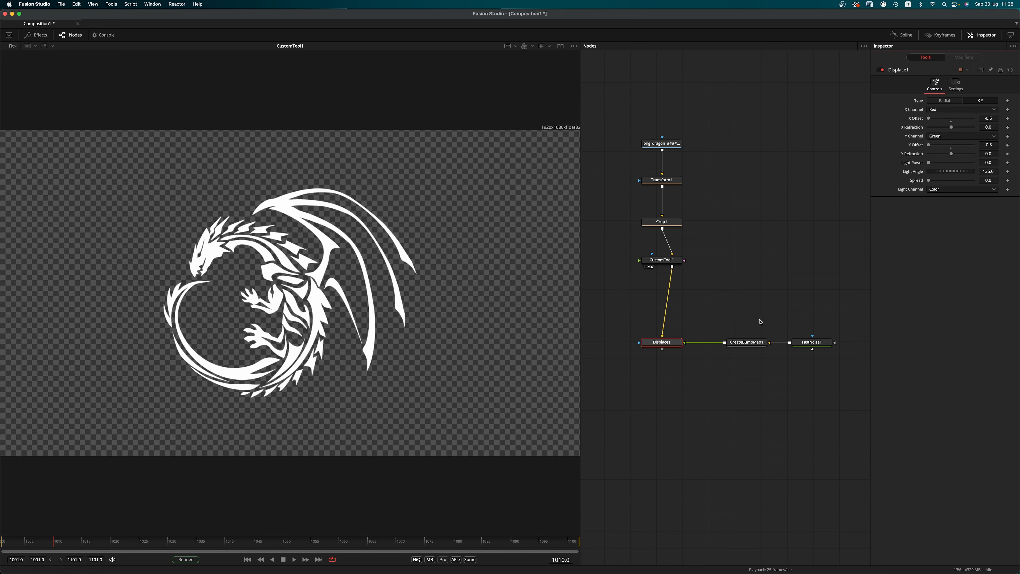
Link Displace1's Y Refraction to its X Refraction with an expression and show Displace1 in the viewer.
right_click(920, 153)
left_click(938, 230)
left_click_drag(931, 162, 951, 128)
left_click(925, 270)
key("1")
Set Displace1's X Refraction to 0.033 and Spread to 0.165, and preview the distortion in playback.
left_click_drag(951, 127, 958, 129)
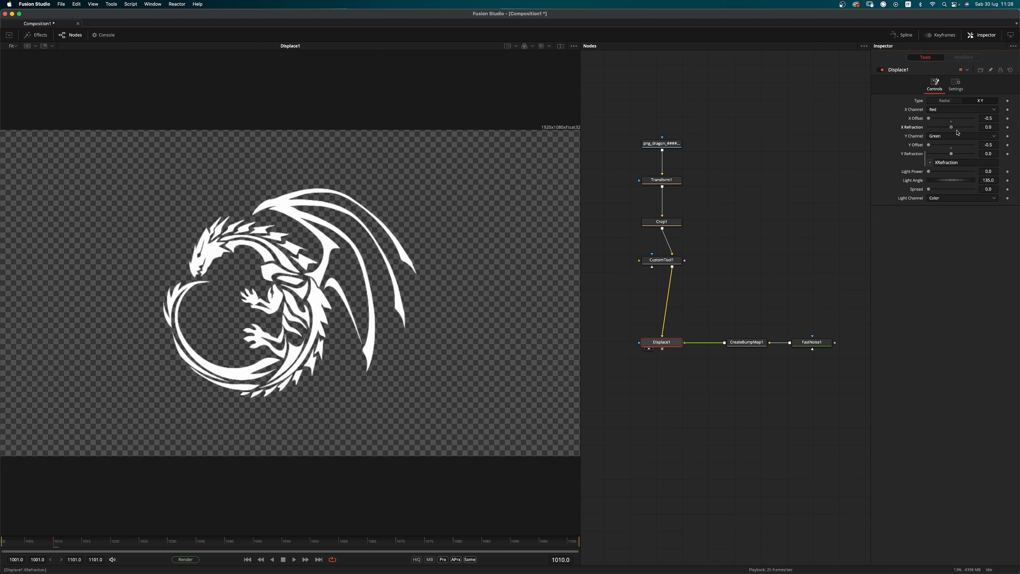
left_click_drag(929, 191, 931, 193)
left_click_drag(956, 127, 959, 127)
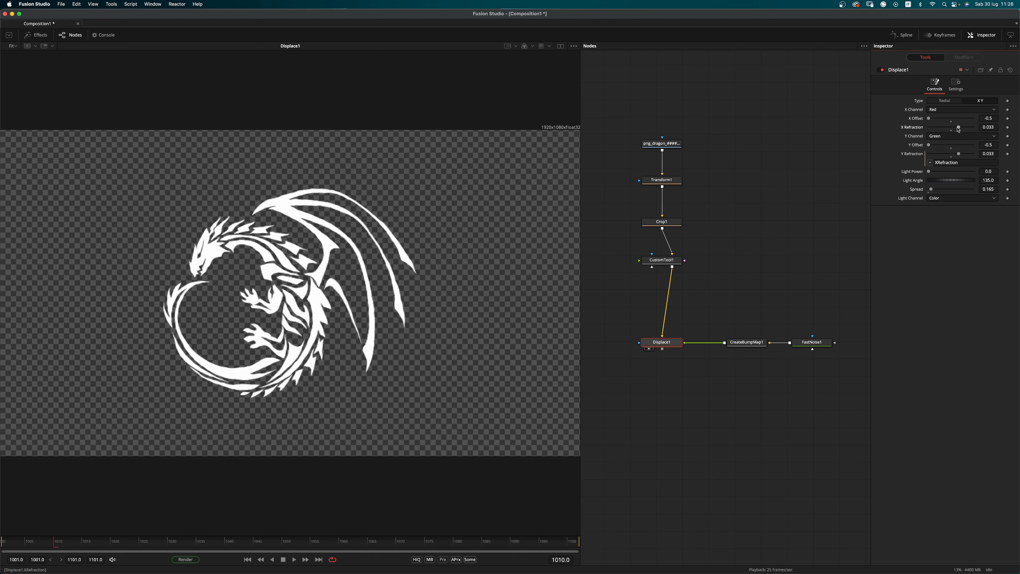
key("space")
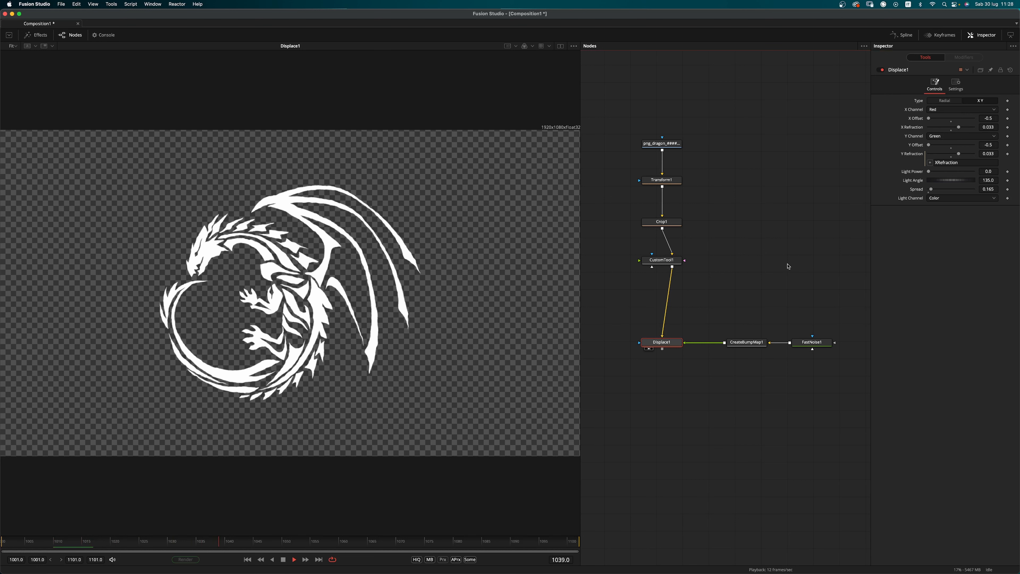
key("space")
Add a Depth Blur node after Displace1 and connect FastNoise1 to it as the second input.
left_click(656, 440)
key("shift+space")
type("depth")
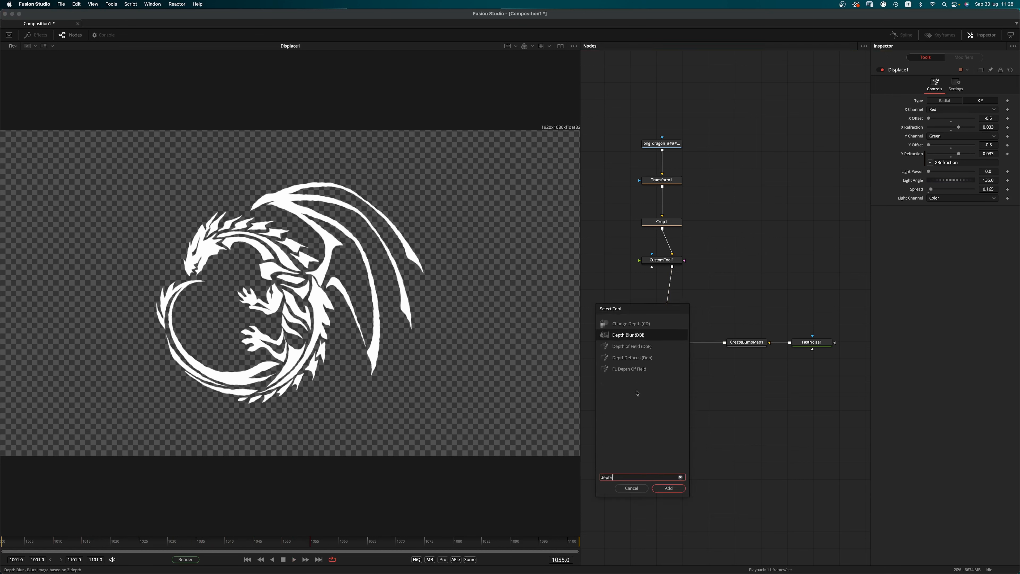
key("Return")
left_click_drag(657, 439, 670, 402)
scroll(770, 336, "down", 3)
left_click_drag(812, 300, 667, 359)
left_click(667, 359)
Set DepthBlur1's Blur Channel to Luma and Blur Size to 2.13, play the animation and return to the first frame.
left_click_drag(933, 128, 939, 127)
key("space")
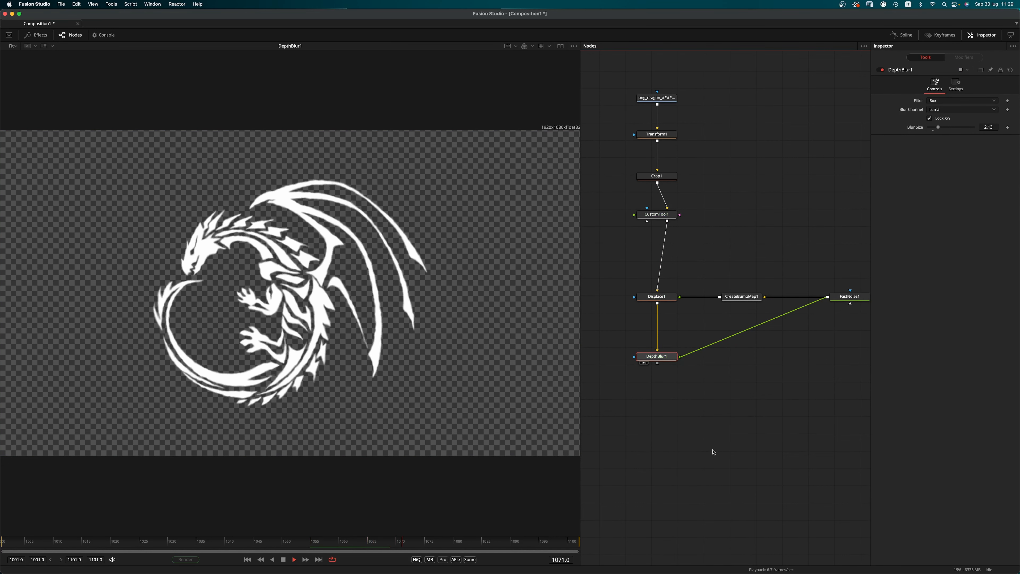
scroll(345, 321, "down", 3)
left_click(248, 559)
key("super+f")
Show FastNoise1 in the viewer and branch a new Blur node off its output, placed well below it.
left_click_drag(687, 410, 625, 322)
scroll(719, 385, "down", 3)
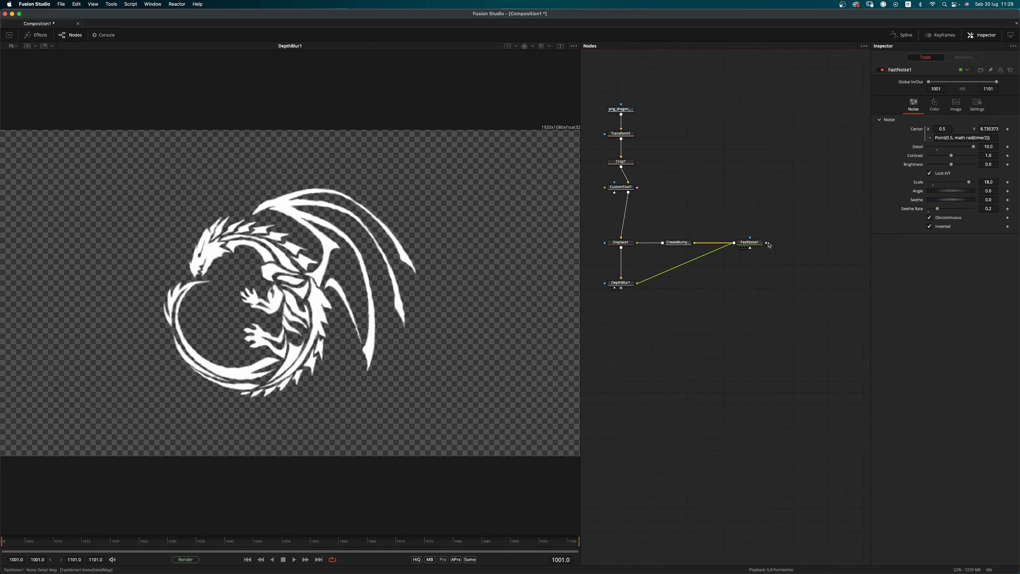
left_click_drag(709, 313, 732, 302)
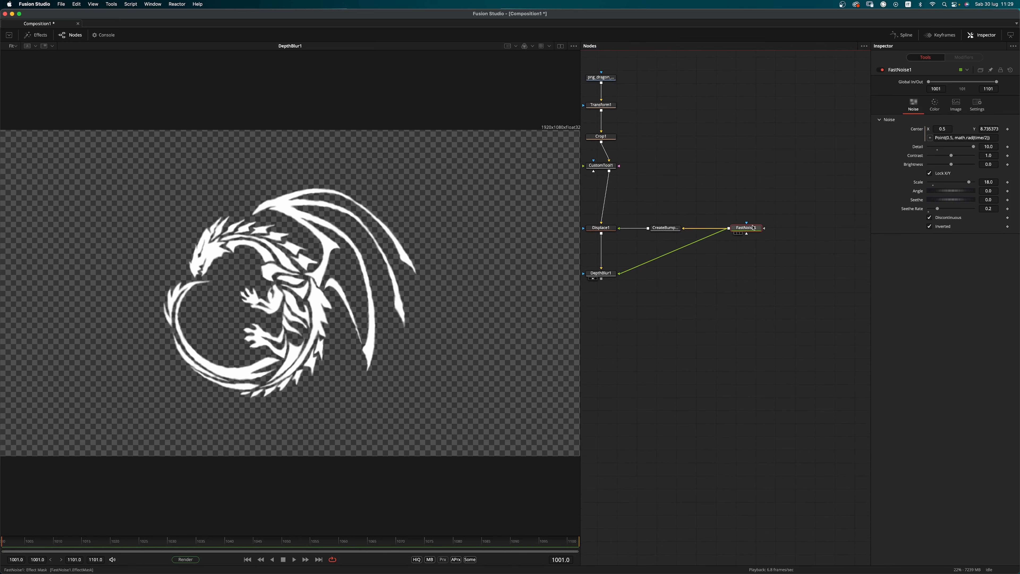
key("2")
key("shift+space")
type("depth")
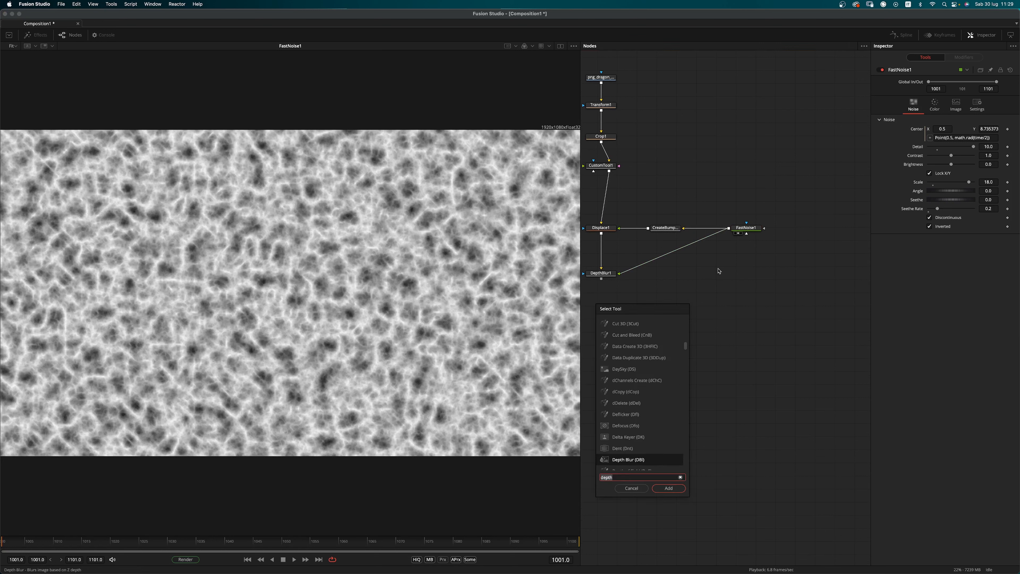
type("blur")
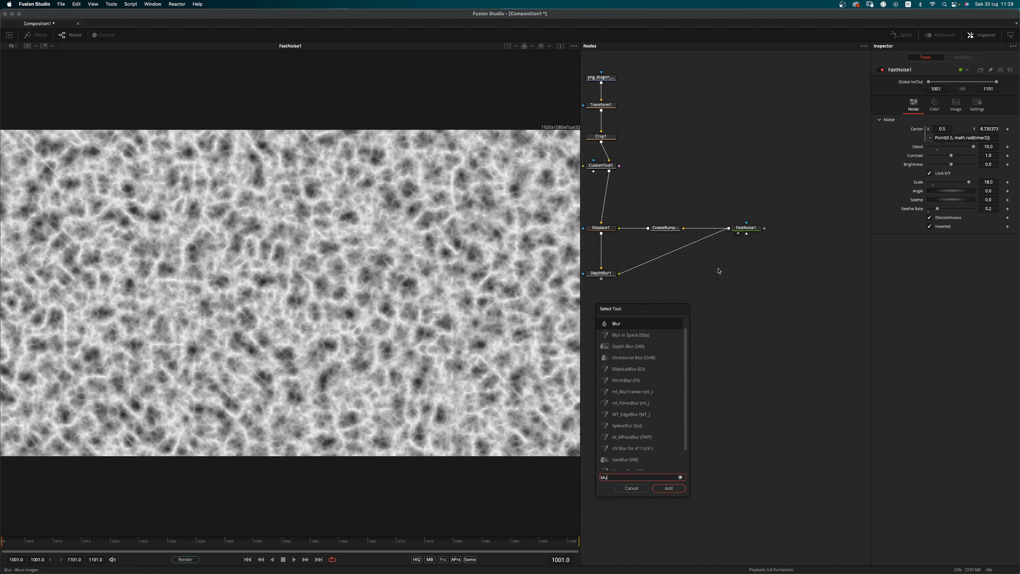
key("Return")
left_click_drag(736, 293, 730, 366)
Add a Custom Tool node after Blur1 and rename it BLUE_Solid.
key("shift+space")
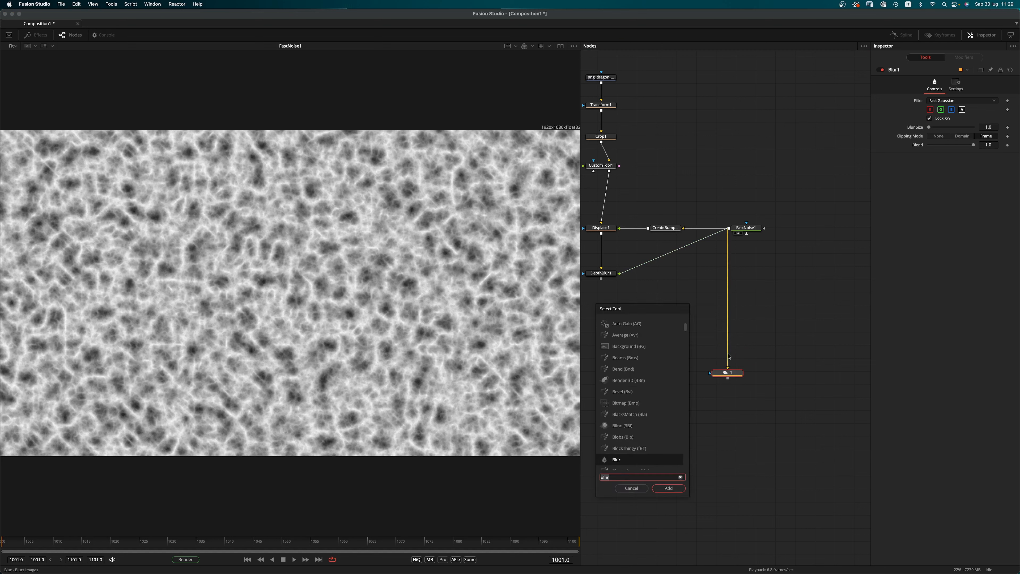
type("ct")
key("Return")
key("F2")
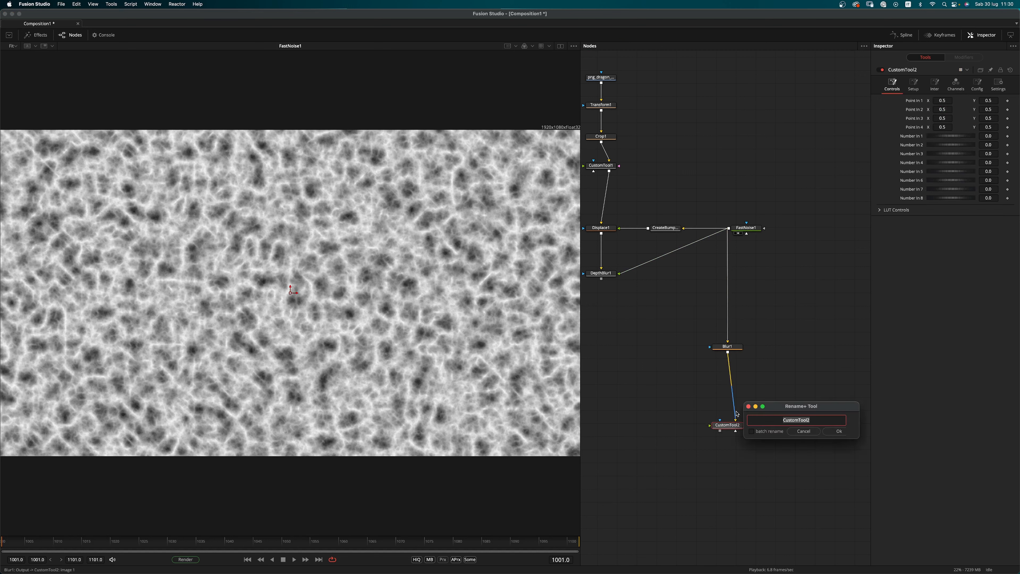
type("BLUE_Solid")
key("Return")
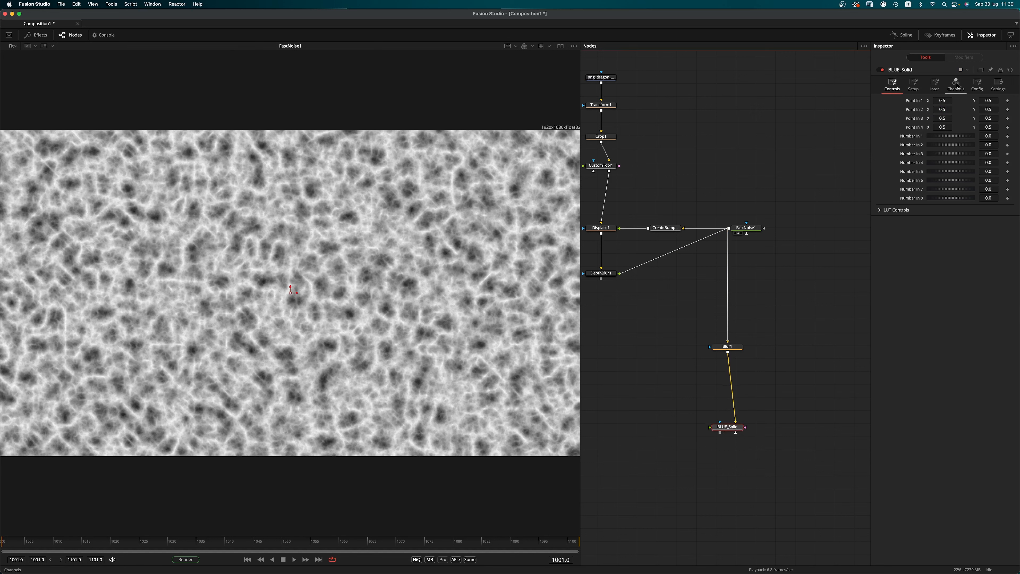
Set BLUE_Solid's channel expressions to Red 0, Green 0, Blue 1 and Alpha 1.
left_click(958, 86)
left_click(950, 102)
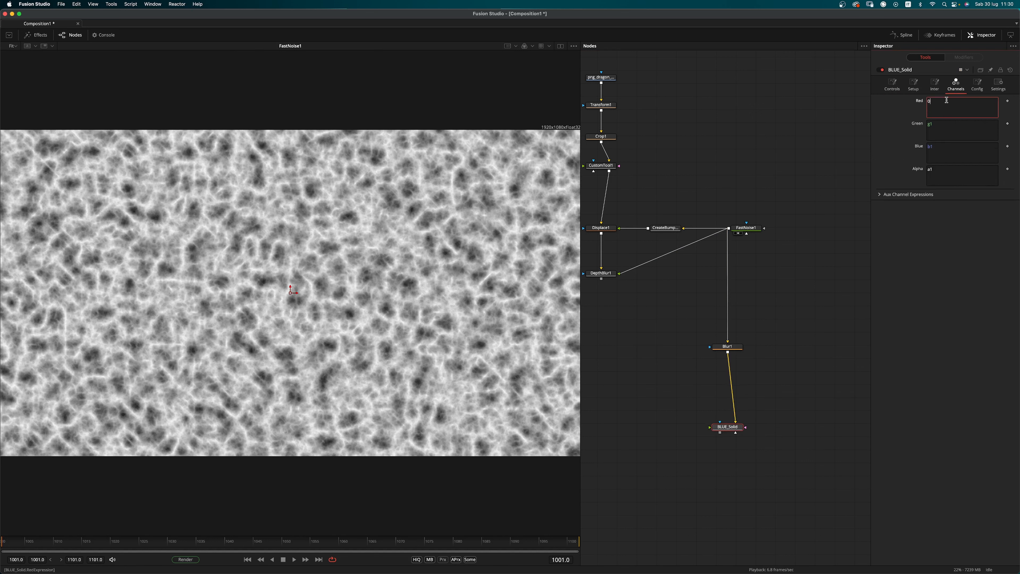
left_click(964, 132)
type("0")
double_click(955, 150)
type("1")
double_click(951, 170)
type("11")
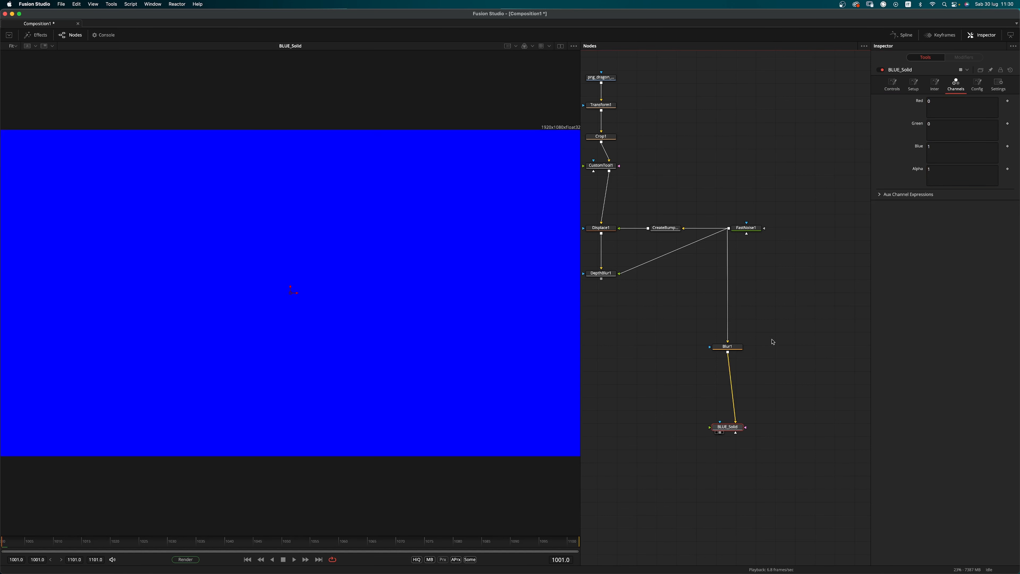
Add a second Custom Tool fed by Blur1, placed beside the branch to BLUE_Solid.
key("shift+space")
type("custom")
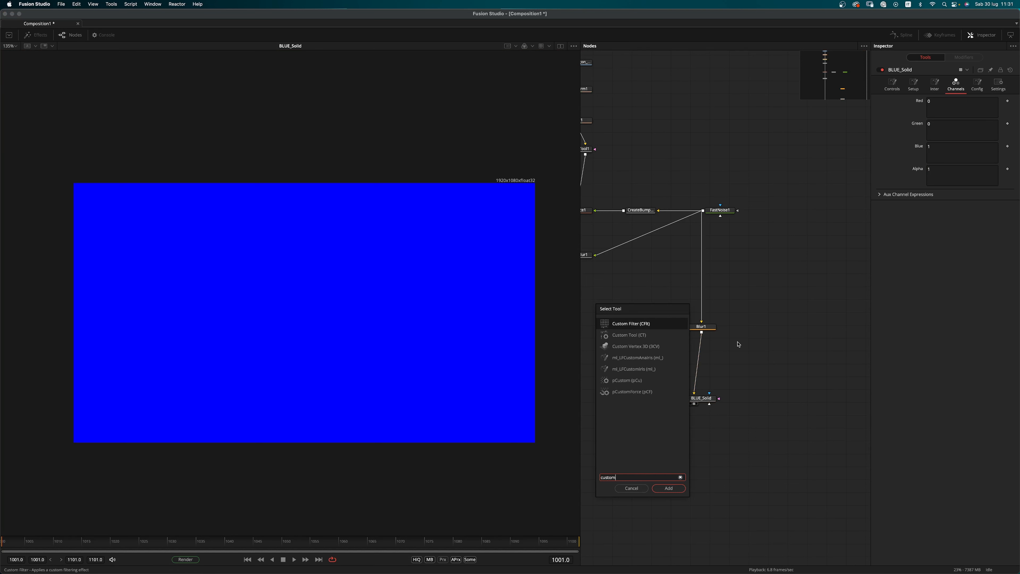
key("Down")
key("Return")
left_click_drag(702, 332, 751, 355)
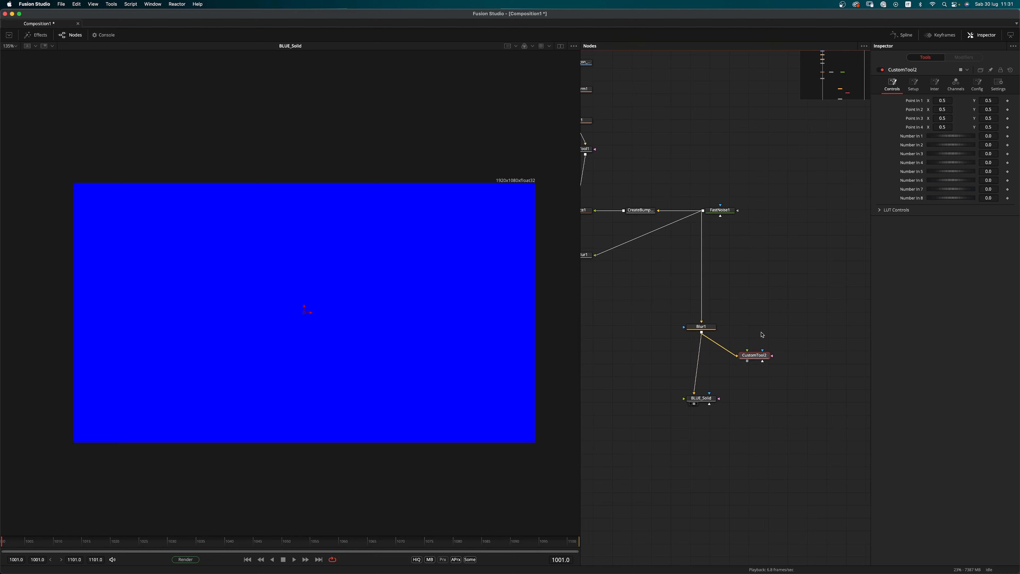
Rename the new Custom Tool to Slope and switch to Sublime Text.
key("F2")
type("Slope")
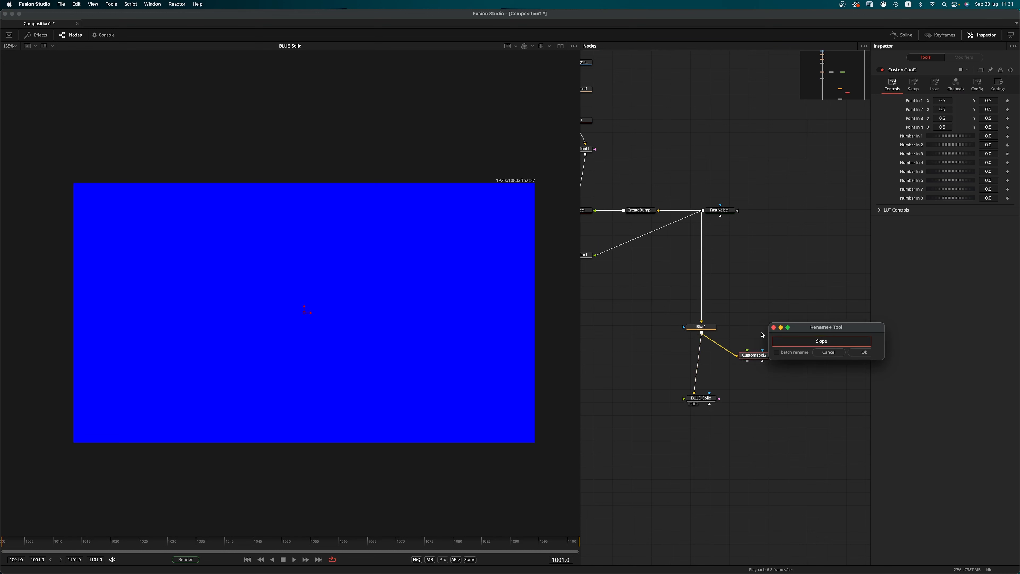
key("Return")
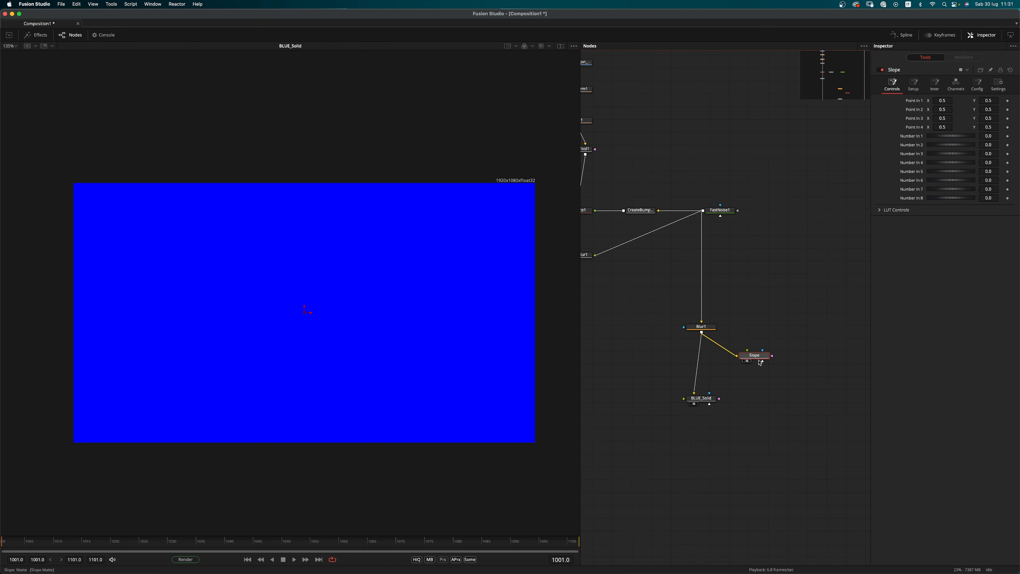
key("super+Tab")
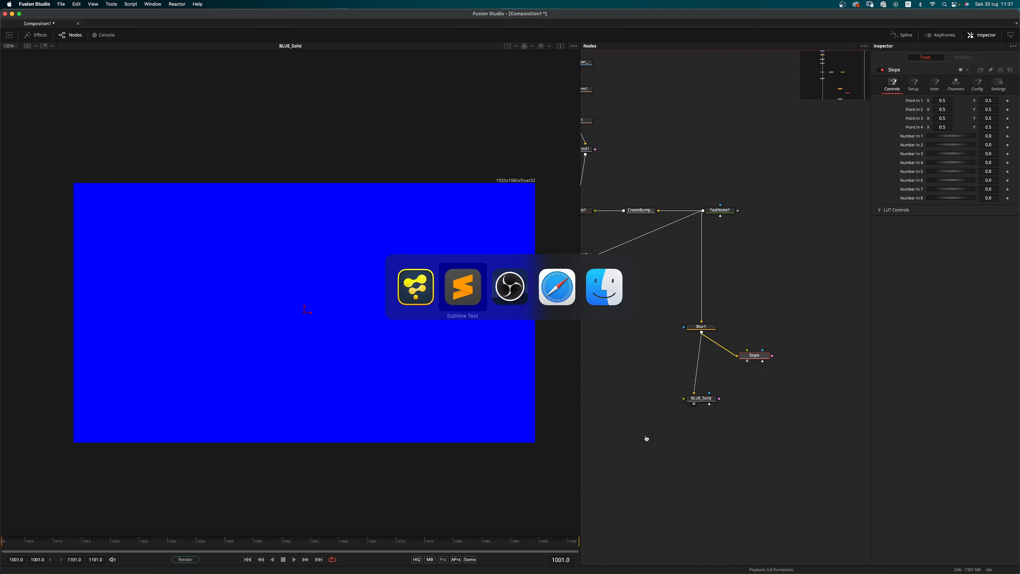
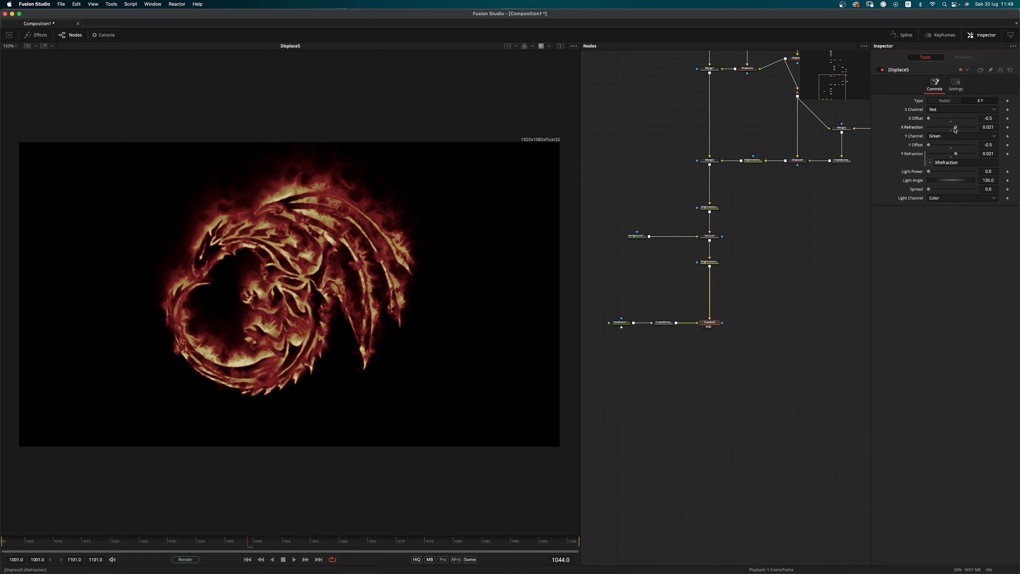
Raise Displace5's Spread slightly and add an expression to FastNoise1_1's Center.
left_click_drag(929, 189, 935, 190)
left_click(621, 323)
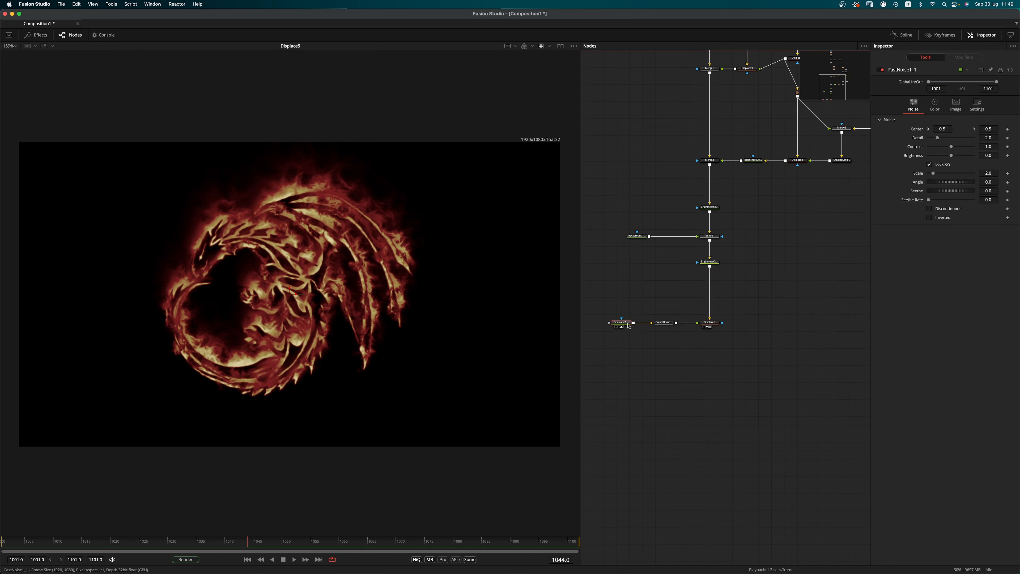
right_click(917, 130)
left_click(933, 214)
Set FastNoise1_1's Center expression to Point(0.5, math.rad(time/1.5)), reusing the expression from an earlier noise node.
scroll(768, 333, "up", 10)
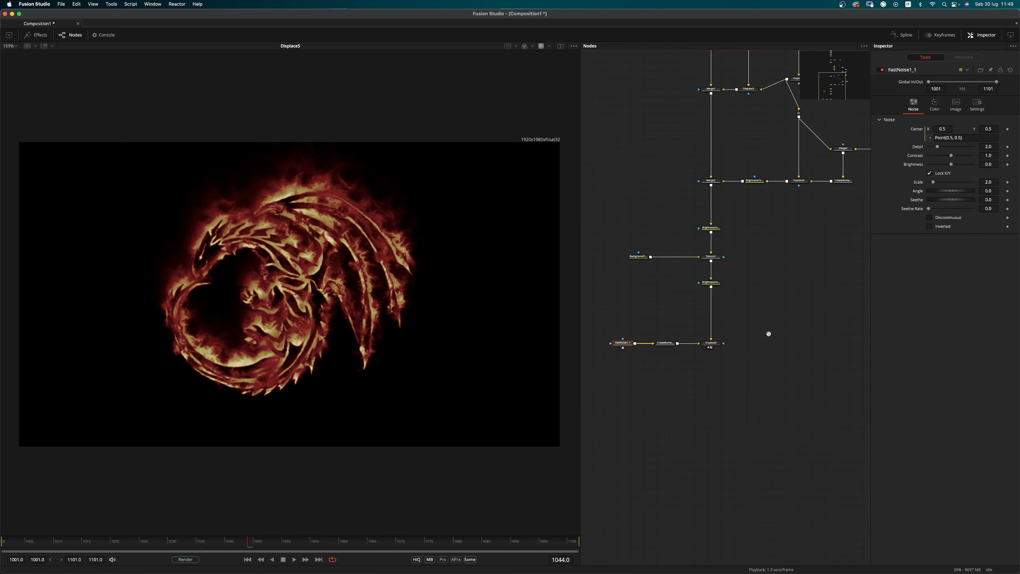
left_click(728, 208)
left_click_drag(992, 139, 918, 144)
key("Return")
scroll(690, 355, "down", 10)
left_click_drag(690, 355, 733, 309)
left_click(642, 336)
left_click(975, 138)
key("super+a")
type("Point(0.5, math.rad(time/2))")
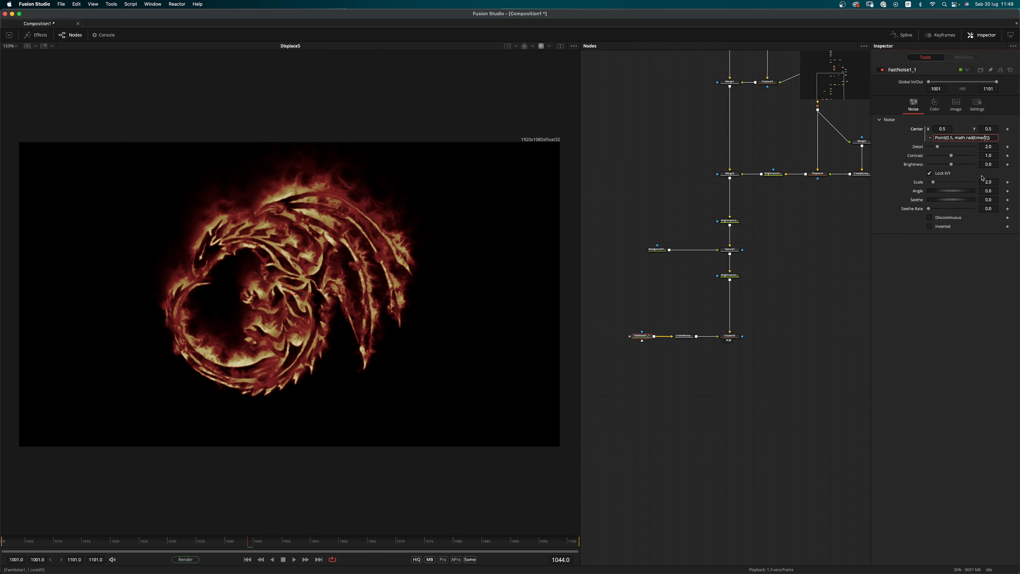
type("1.4")
key("Return")
Set FastNoise1_1's Scale to 9.61 and enable Discontinuous and Inverted.
left_click_drag(933, 182, 952, 149)
left_click(929, 218)
left_click(730, 336)
Move the Displace5 row lower and paste a copy of FastNoise1_1 below it, with Center expression Point(0.5, math.rad(time/3)).
left_click_drag(634, 367, 730, 360)
left_click(730, 388)
left_click(642, 359)
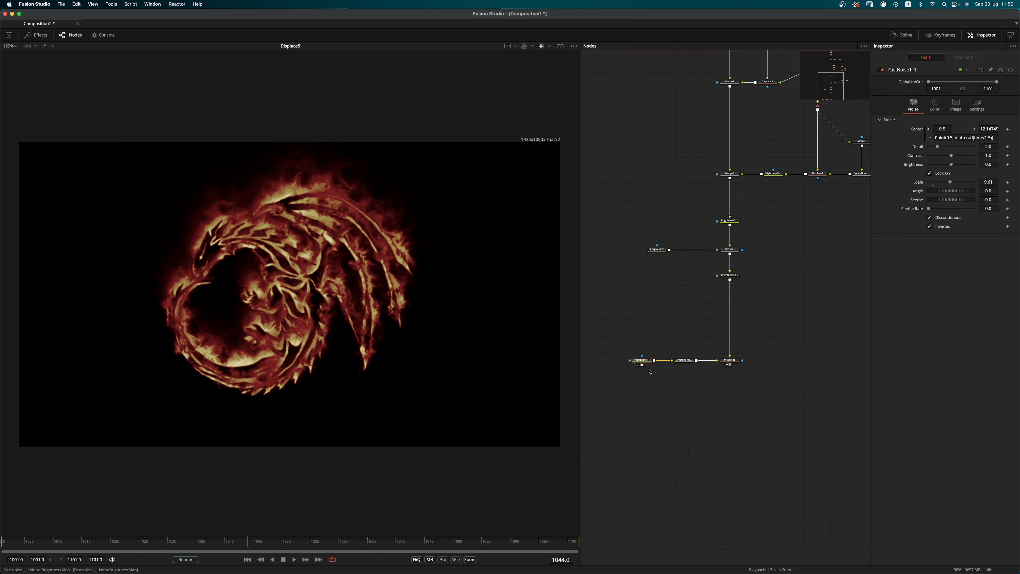
key("super+v")
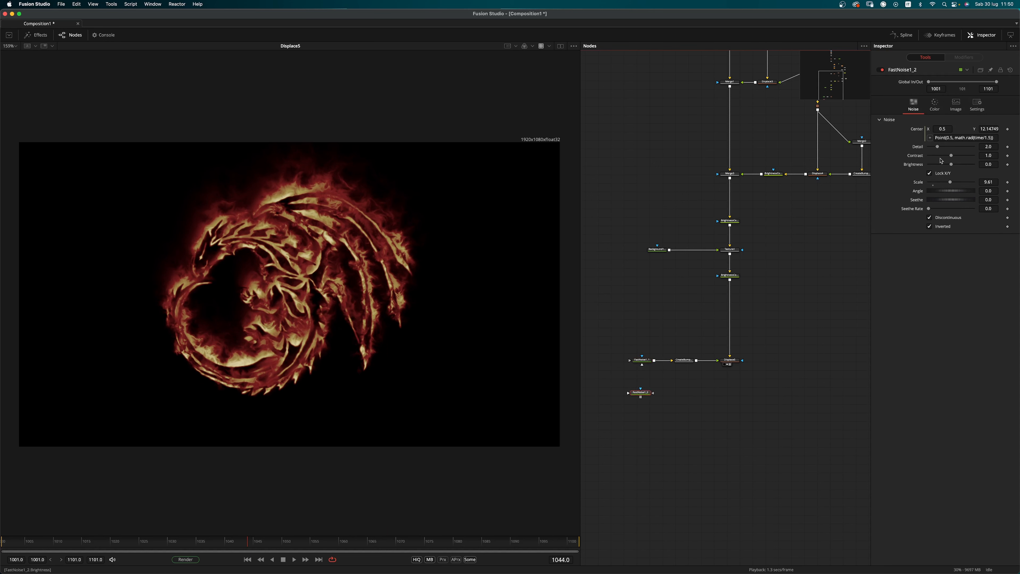
Add a Depth Blur node after Displace5 and connect FastNoise1_2 to it as the second input.
left_click(730, 360)
key("shift+space")
type("depth")
key("Return")
left_click_drag(730, 368, 730, 389)
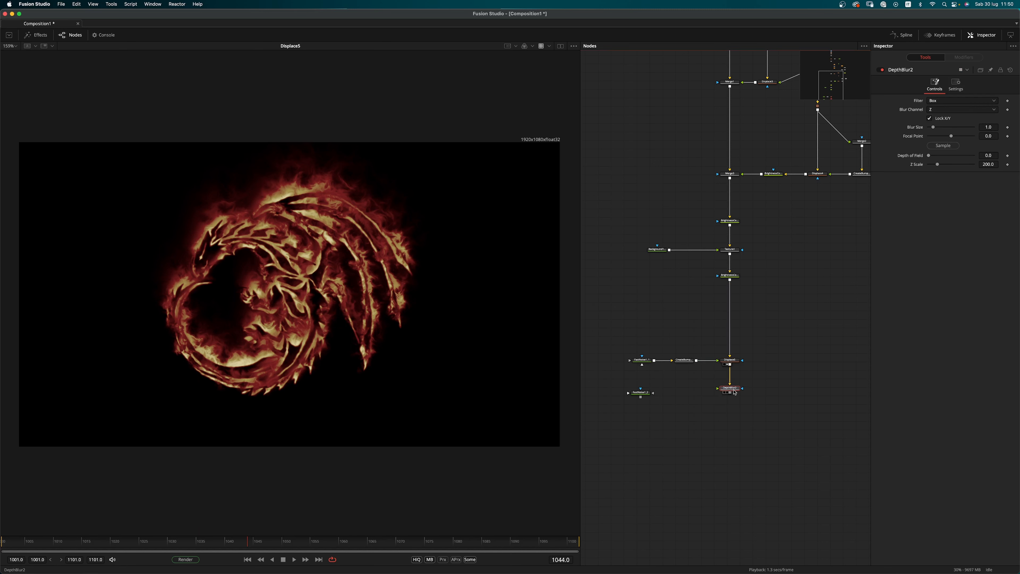
left_click_drag(641, 397, 550, 374)
Turn off Discontinuous and Inverted on FastNoise1_2 and set Detail to 9.92, Contrast to 0.64 and Scale to 3.15.
left_click(638, 392)
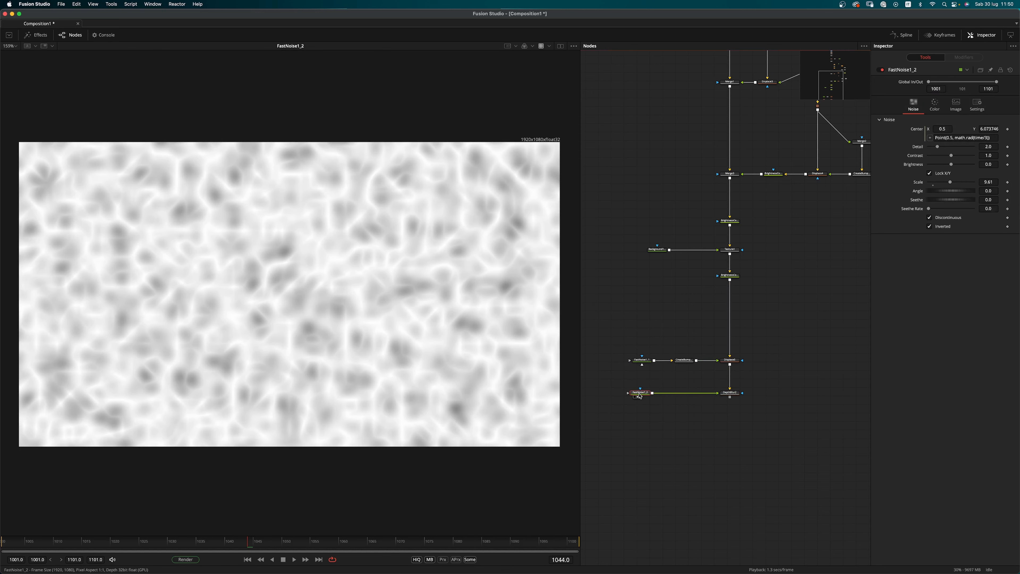
left_click(930, 226)
left_click(930, 227)
mouse_move(951, 155)
left_mouse_down()
mouse_move(959, 164)
mouse_move(949, 166)
left_mouse_up()
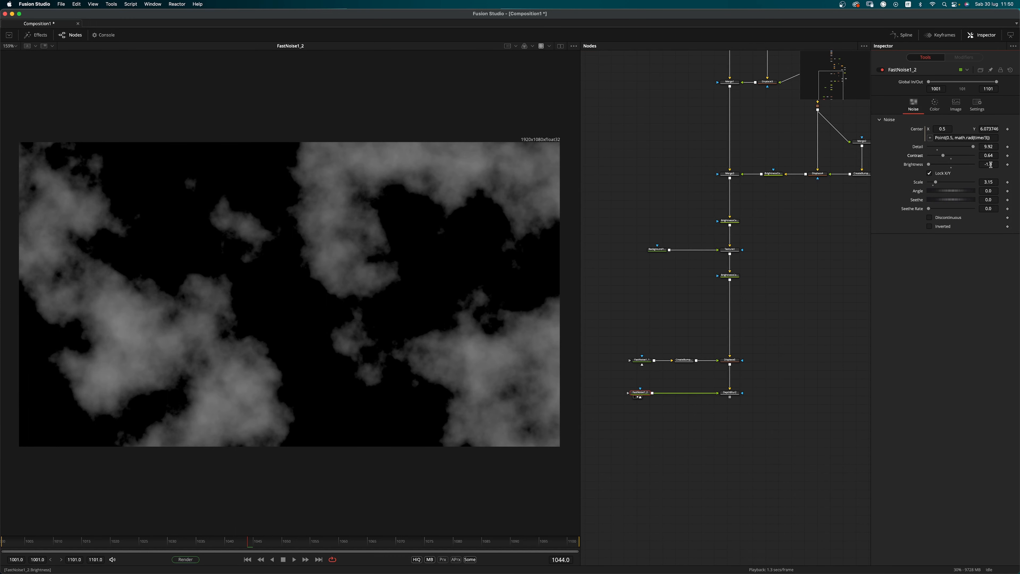
Adjust FastNoise1_2 into sparse cloud patches with Brightness -1.37 and Contrast 2.14.
left_click(996, 165)
key("BackSpace")
type("-1.66")
key("Return")
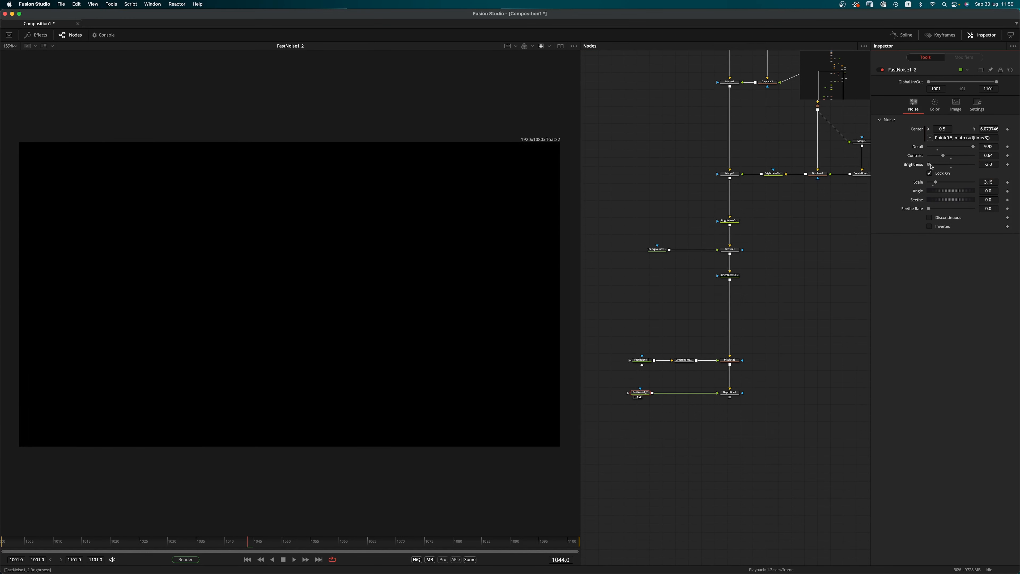
left_click_drag(932, 167, 957, 156)
left_click_drag(938, 165, 935, 165)
Set FastNoise1_2's Seethe Rate to 0.118 and its Center expression to Point(0.5, math.rad(time/2.5)), previewing the motion in playback.
key("space")
left_click_drag(929, 208, 934, 209)
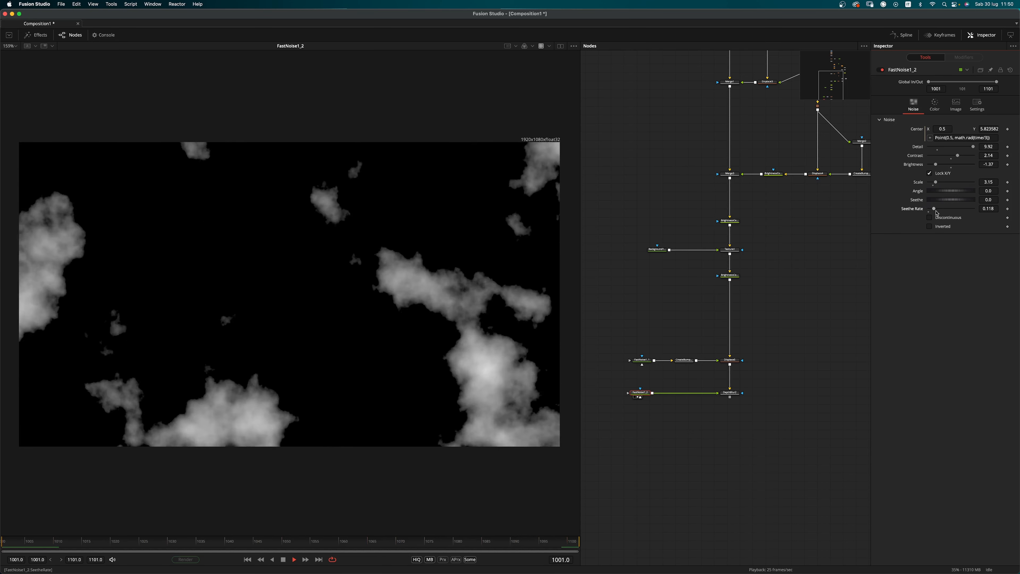
key("space")
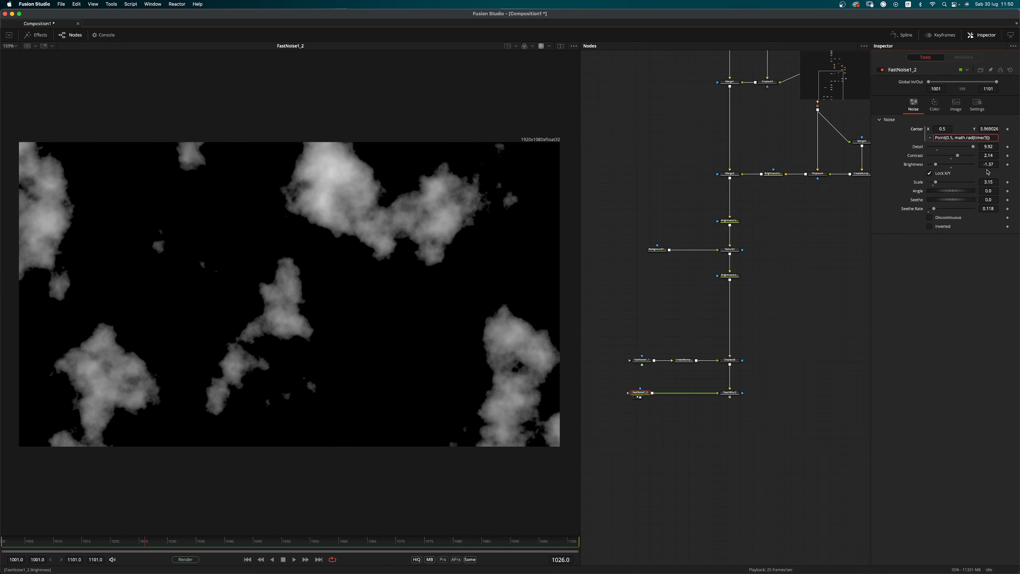
type(".5")
key("Return")
key("space")
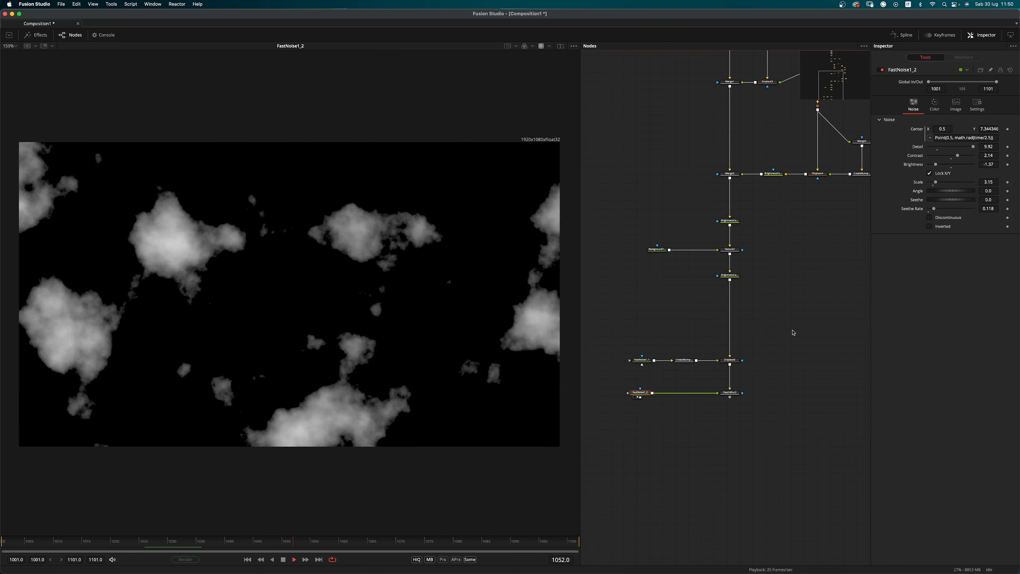
key("space")
Insert a Brightness/Contrast node between FastNoise1_2 and DepthBlur2.
left_click(643, 392)
key("shift+space")
type("depth")
key("BackSpace")
key("BackSpace")
key("BackSpace")
key("BackSpace")
key("BackSpace")
type("bc")
key("Return")
Show DepthBlur2 in the viewer, set its Blur Channel to Luma and raise its Blur Size beyond 6.38, previewing playback.
left_click(730, 392)
key("2")
left_click(957, 110)
left_click(946, 148)
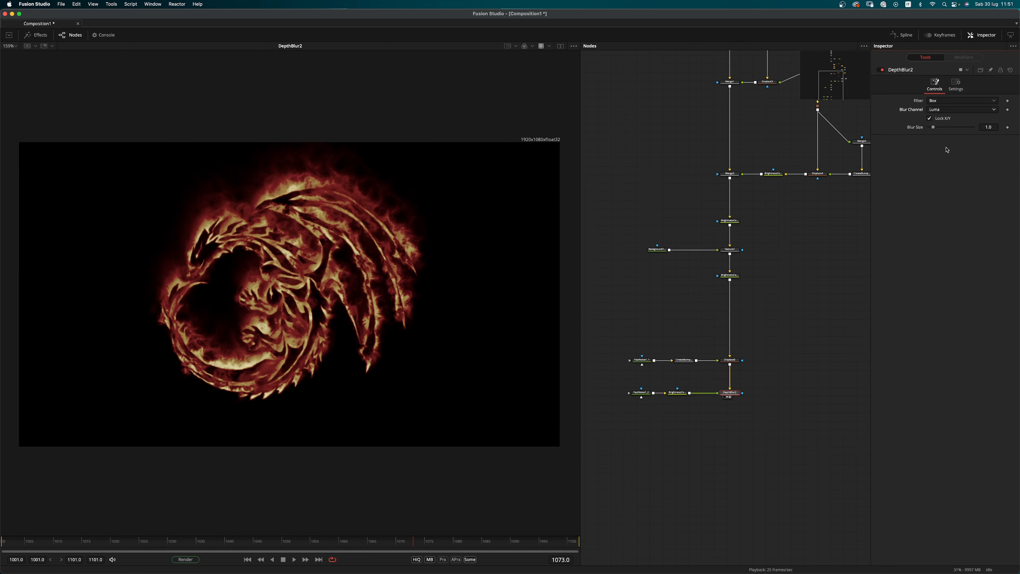
left_click_drag(934, 127, 957, 135)
key("space")
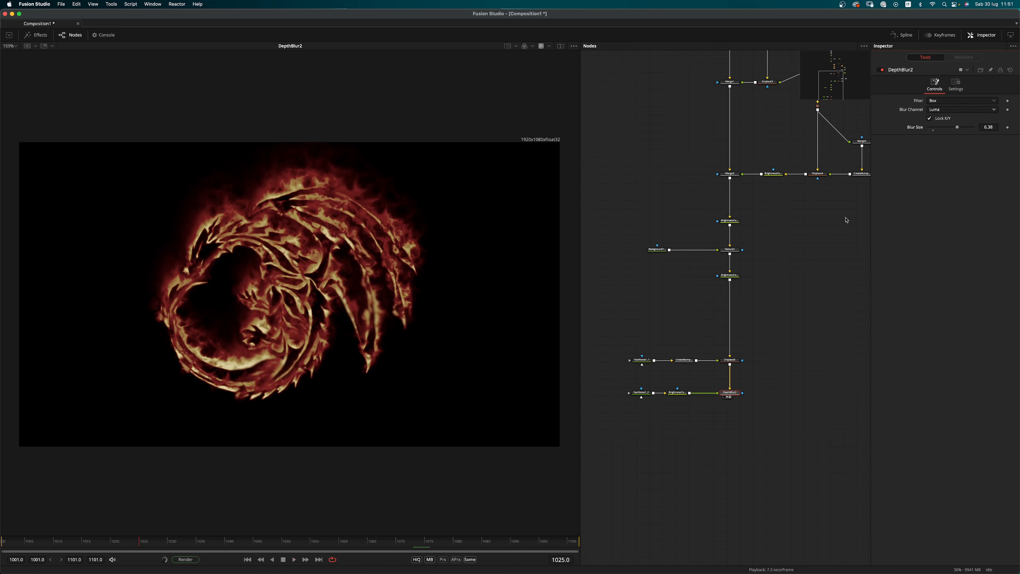
left_click_drag(959, 128, 968, 129)
Move the lower node chain down and insert a Displace node between the lowest Merge and the Brightness/Contrast below it.
left_click_drag(615, 440, 736, 295)
scroll(718, 273, "up", 3)
left_click(711, 278)
key("shift+space")
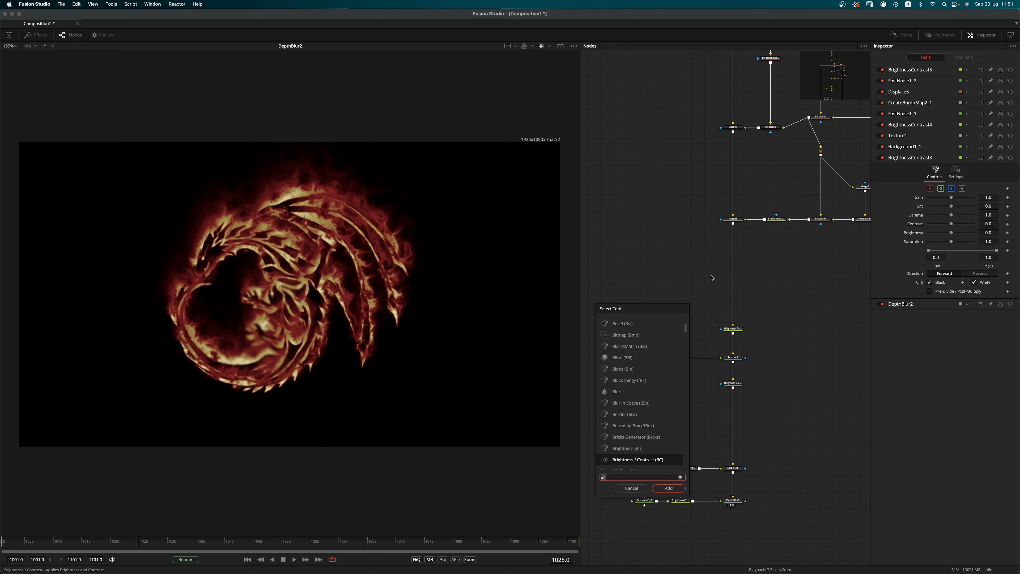
type("d")
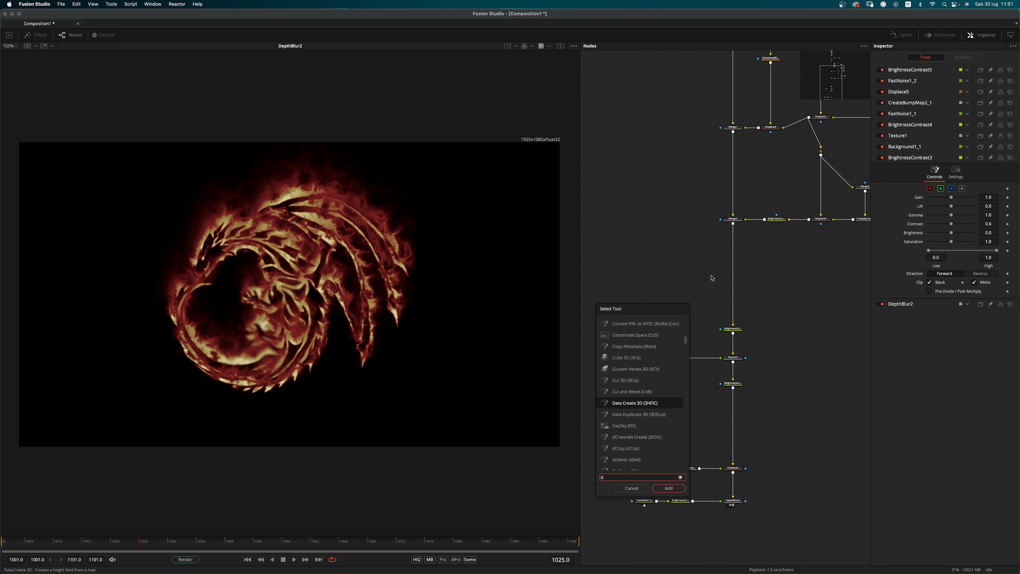
type("p")
key("BackSpace")
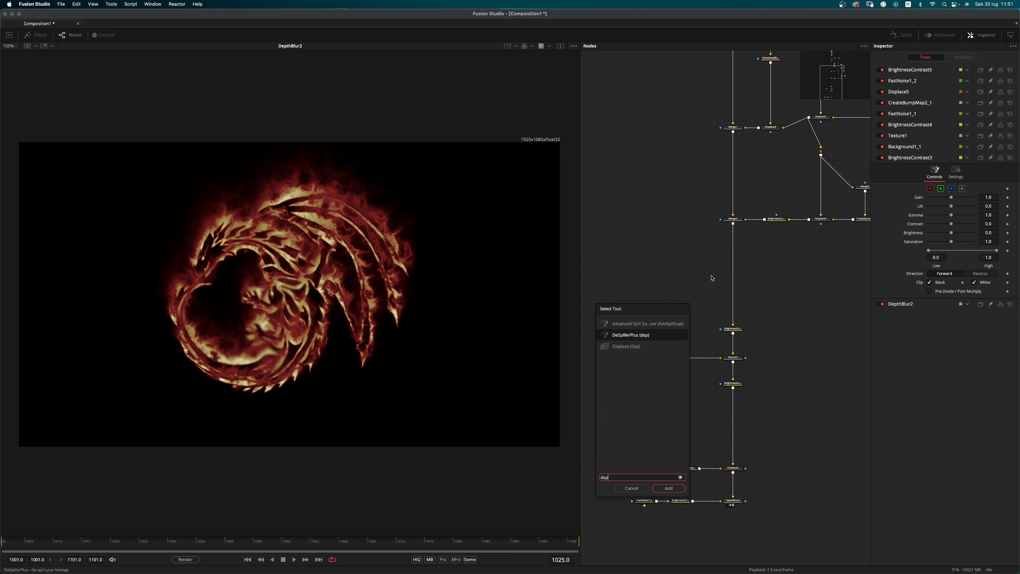
type("sp")
key("Return")
Add a CreateBumpMap node feeding the new Displace and connect the Merge output above as its input.
left_click(686, 268)
key("shift+space")
type("cre")
left_click_drag(711, 276, 692, 264)
key("Return")
left_click_drag(733, 224, 700, 275)
Show the new Displace node in the viewer and fine-tune its displacement settings.
left_click(730, 275)
key("2")
scroll(289, 226, "up", 5)
left_click_drag(951, 127, 952, 127)
left_click(962, 127)
left_click_drag(929, 190, 931, 190)
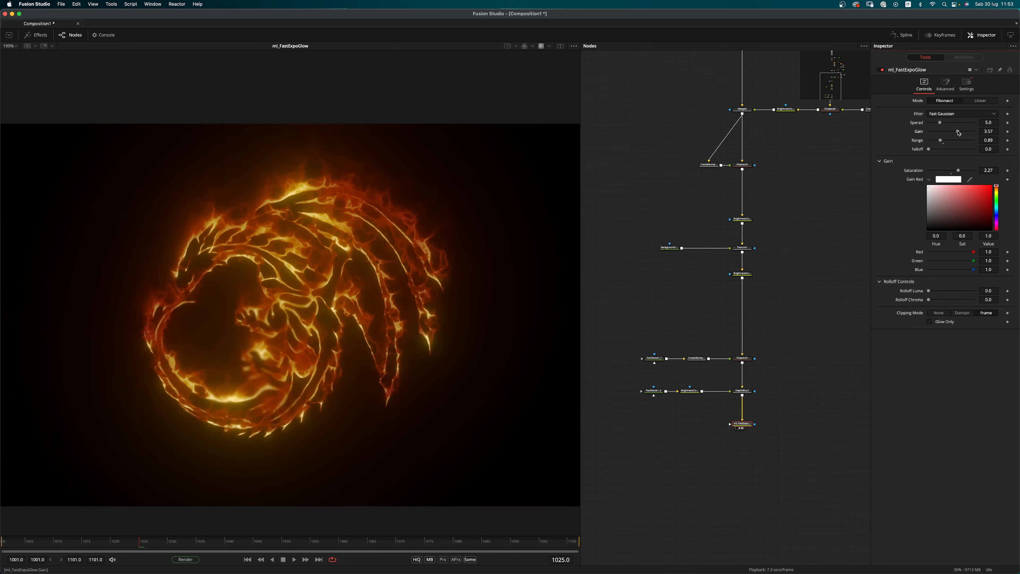
Set the ml_FastExpoGlow node's Gain to 3.14 and fit the image in the viewer.
left_click_drag(958, 132, 957, 132)
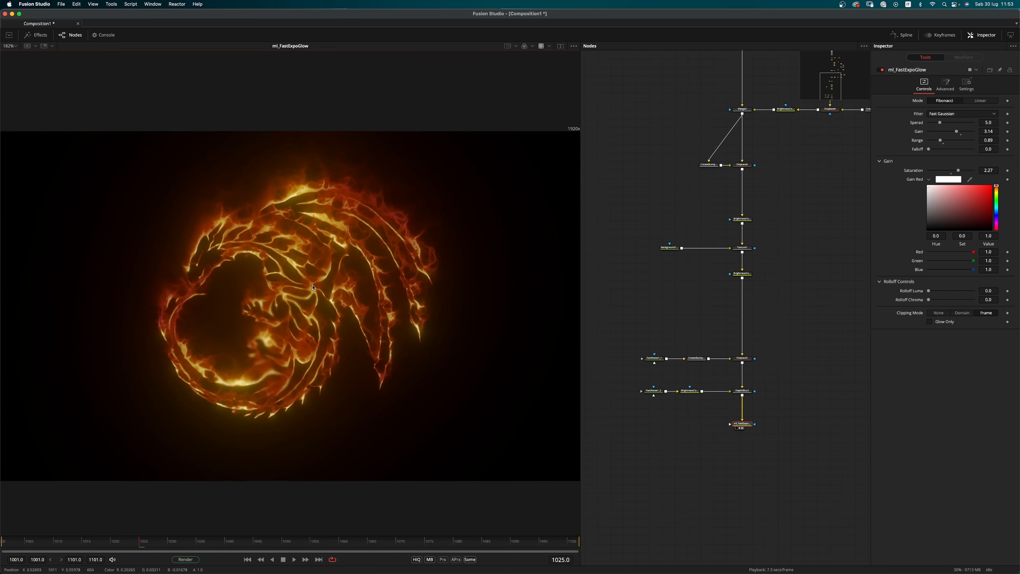
key("super+f")
left_click(693, 475)
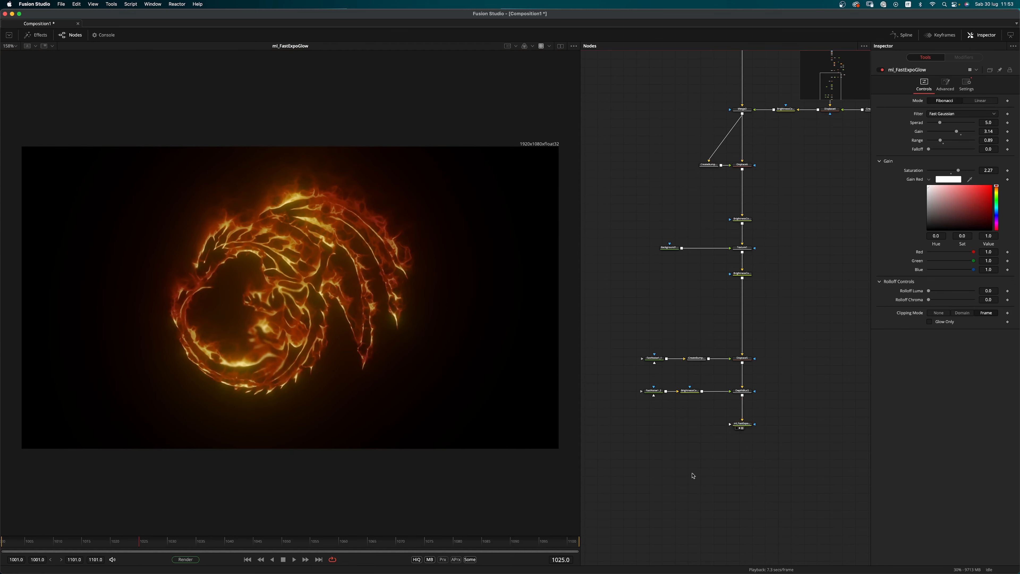
Merge the glow over a new Background node, view the merge and lower its Alpha Gain to the minimum.
scroll(693, 475, "down", 3)
key("shift+space")
type("bg")
key("Return")
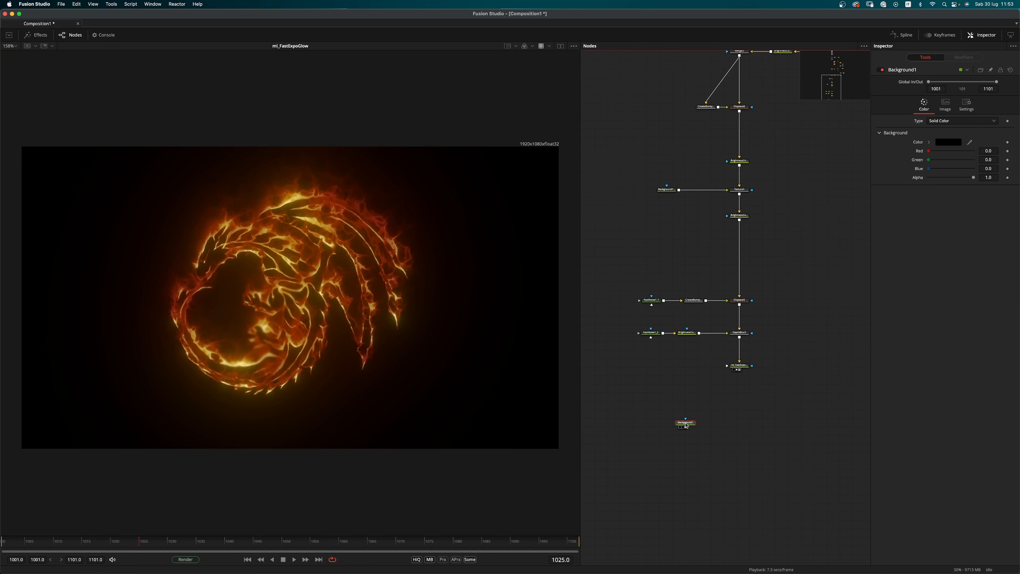
left_click_drag(738, 370, 653, 424)
left_click(740, 422)
key("2")
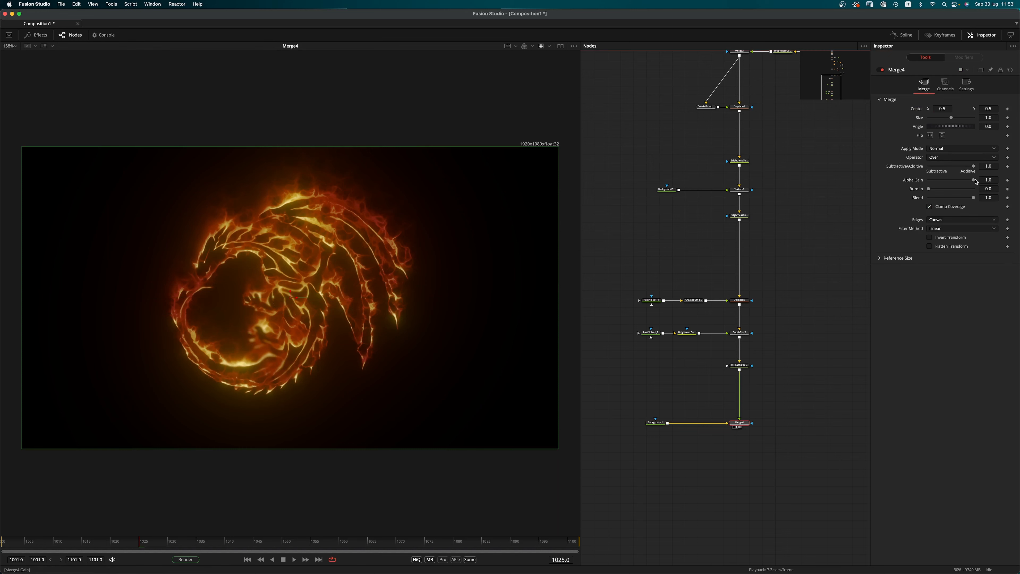
left_click_drag(973, 180, 826, 172)
Make Background1 a radial gradient from a very dark red, with Red about 0.0256, to black.
left_click(655, 422)
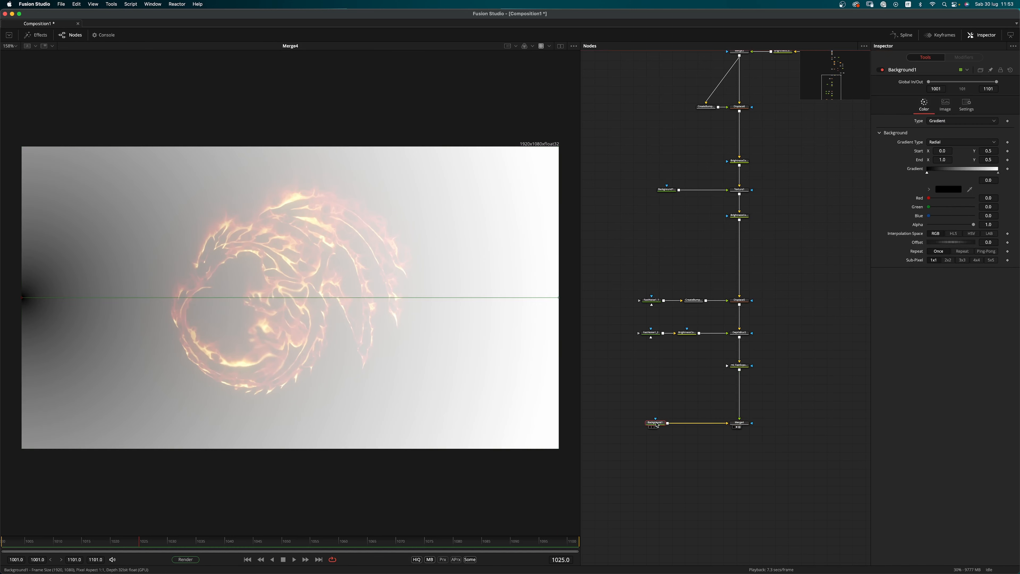
left_click_drag(974, 207, 928, 215)
left_click_drag(927, 173, 964, 173)
left_click_drag(998, 172, 927, 174)
left_click_drag(964, 174, 932, 202)
left_click(927, 173)
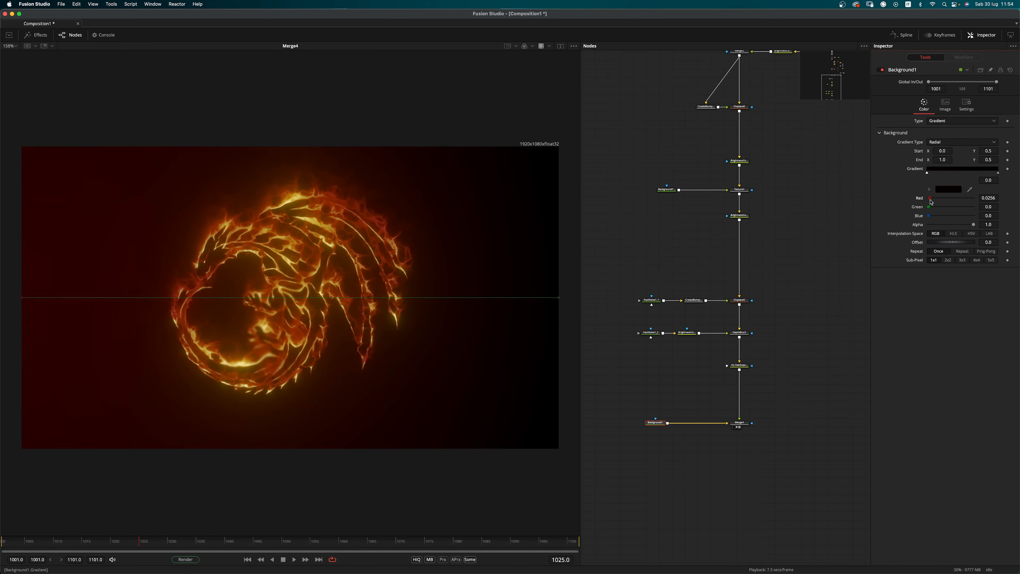